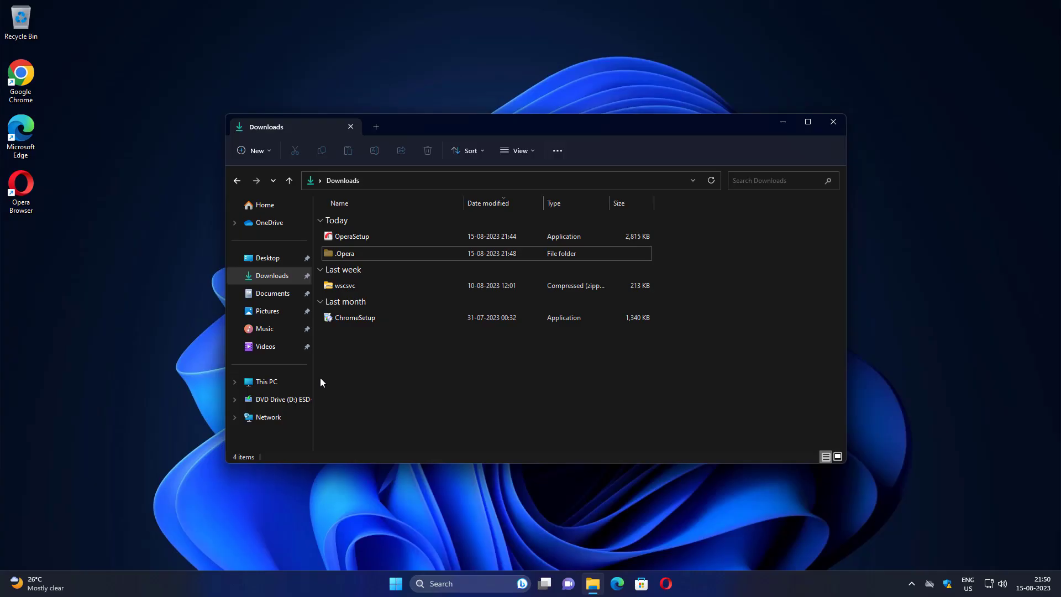
Minimize the Downloads window and search Windows for 'task scheduler'.
left_click(332, 254)
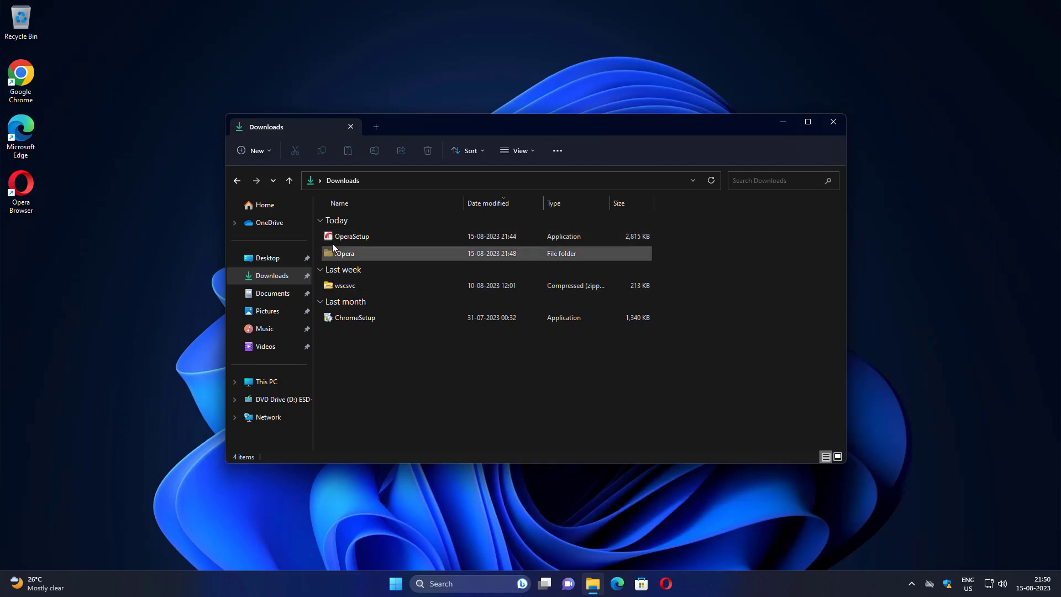
left_click(784, 122)
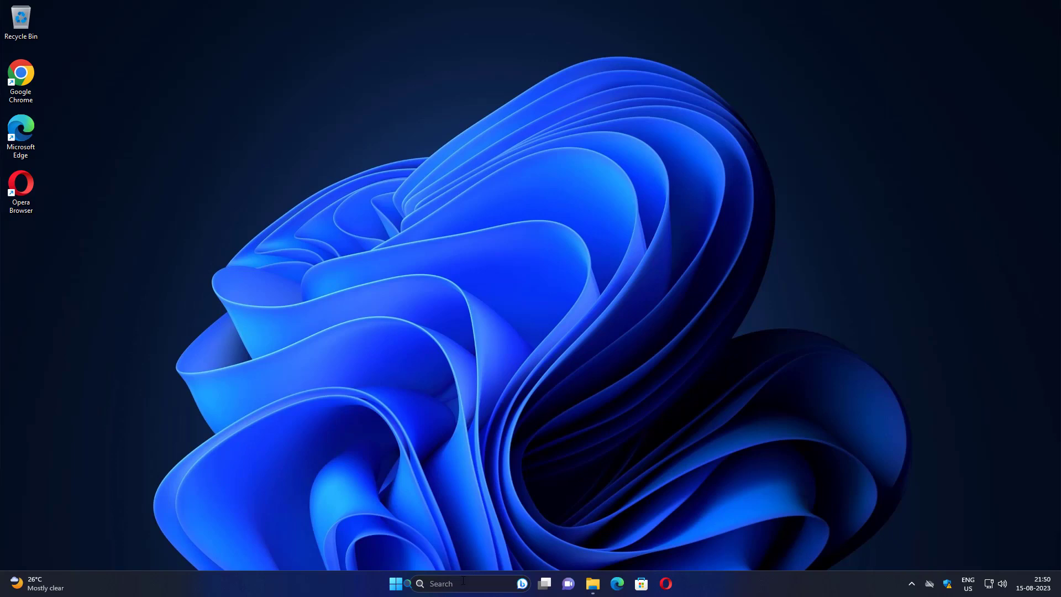
left_click(463, 583)
type("tas")
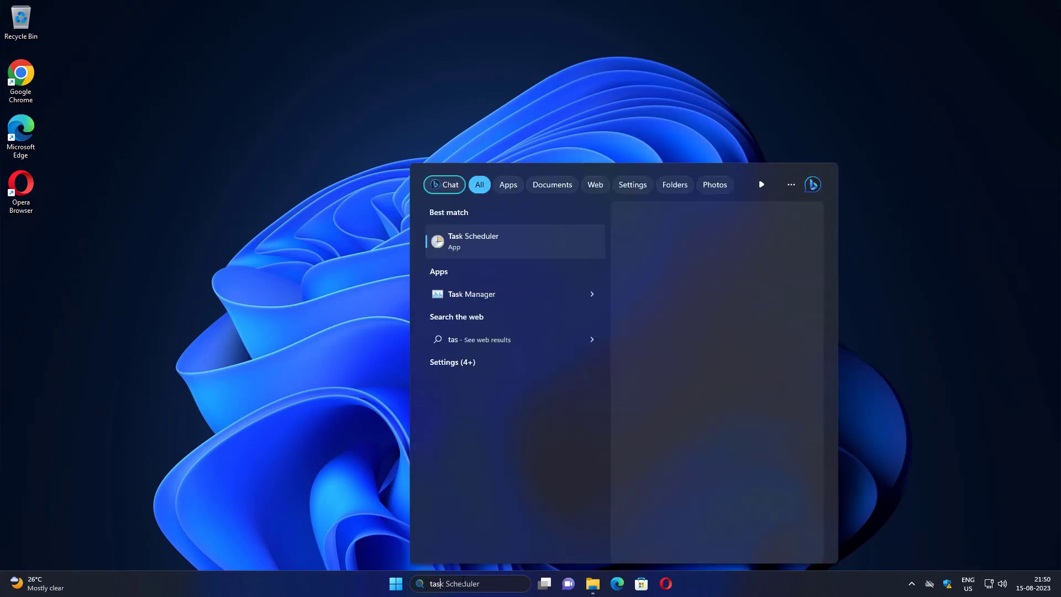
type("k sche")
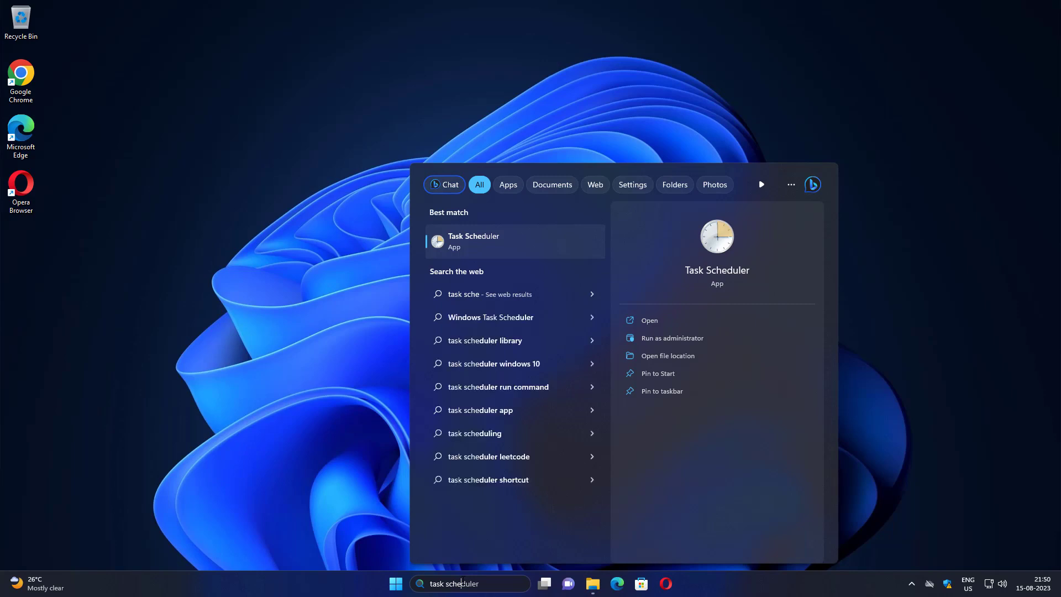
type("duler")
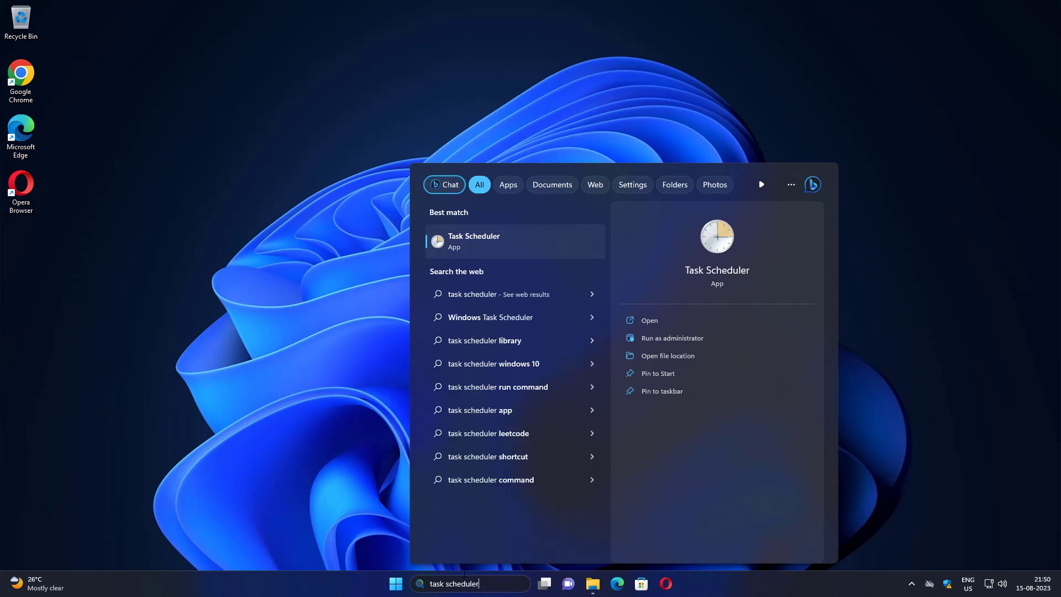
In Task Scheduler, find the Opera scheduled Autoupdate task among Active Tasks and delete it.
left_click(487, 243)
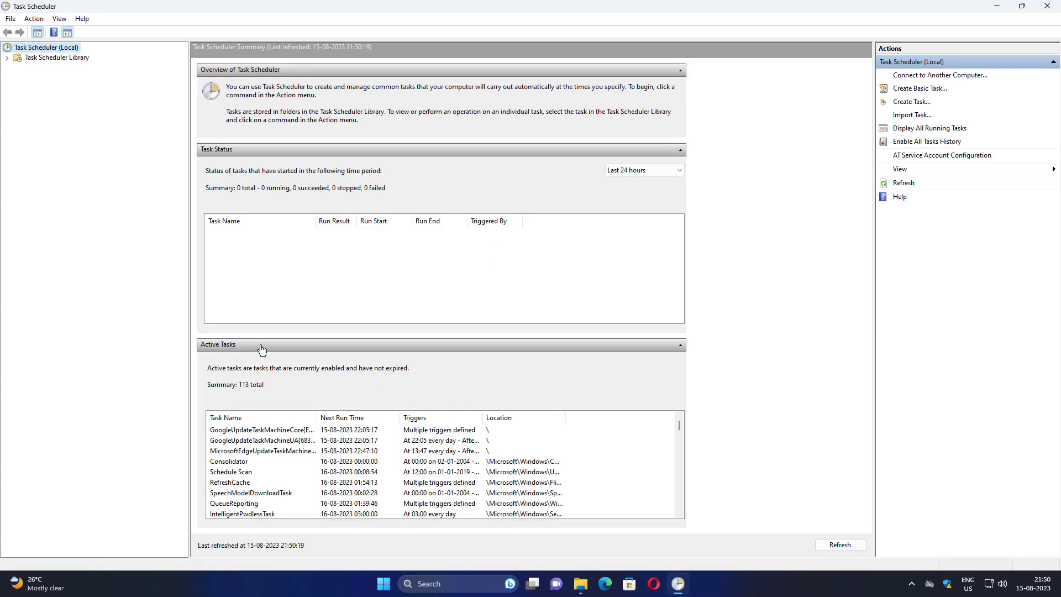
left_click(239, 474)
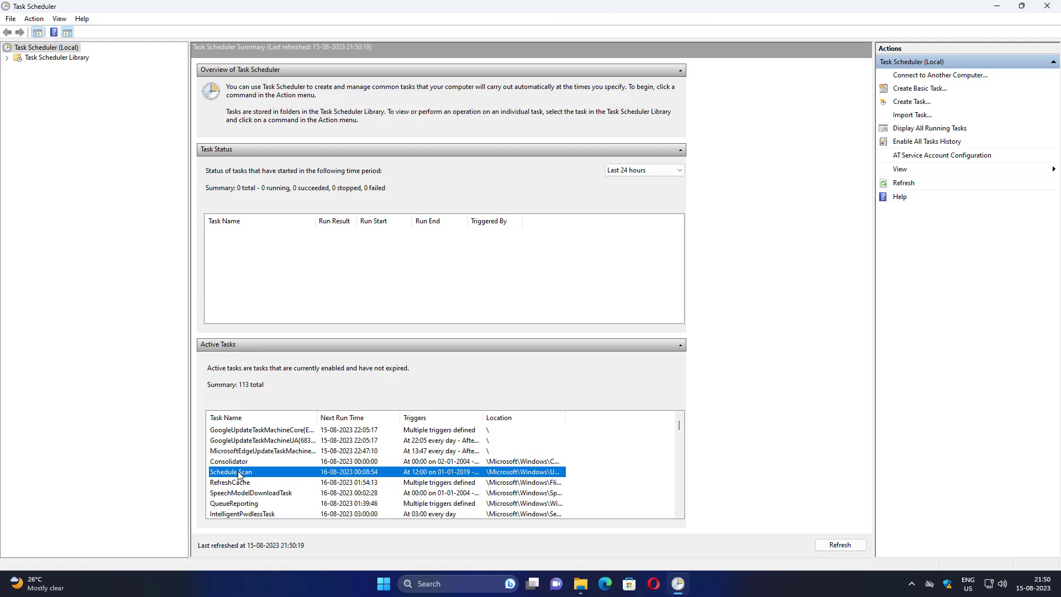
type("op")
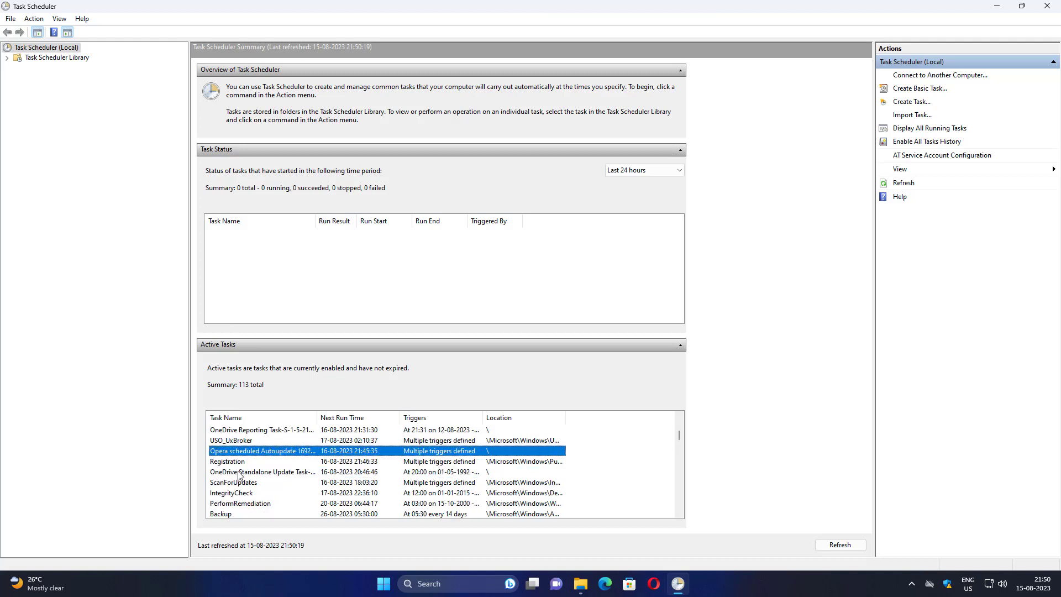
double_click(280, 453)
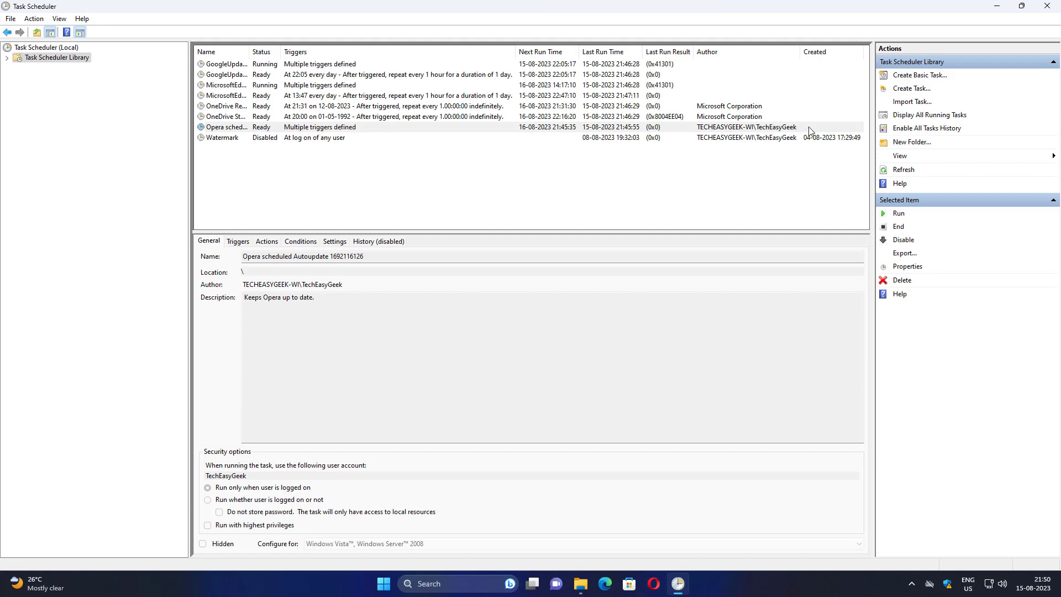
left_click(906, 283)
left_click(529, 330)
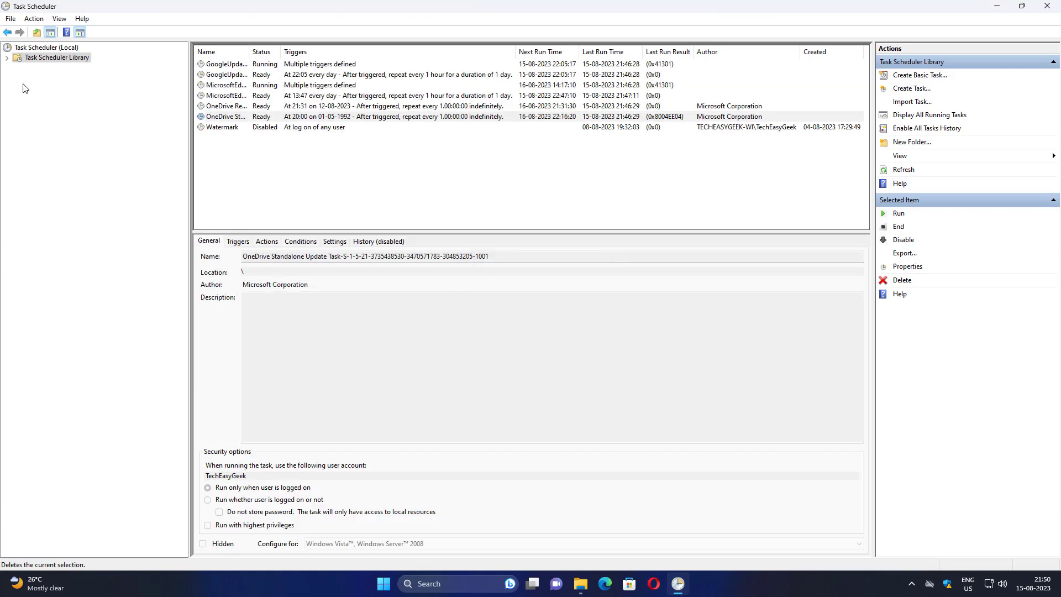
Refresh the Task Scheduler summary to 112 active tasks and confirm no Opera task remains.
left_click(44, 48)
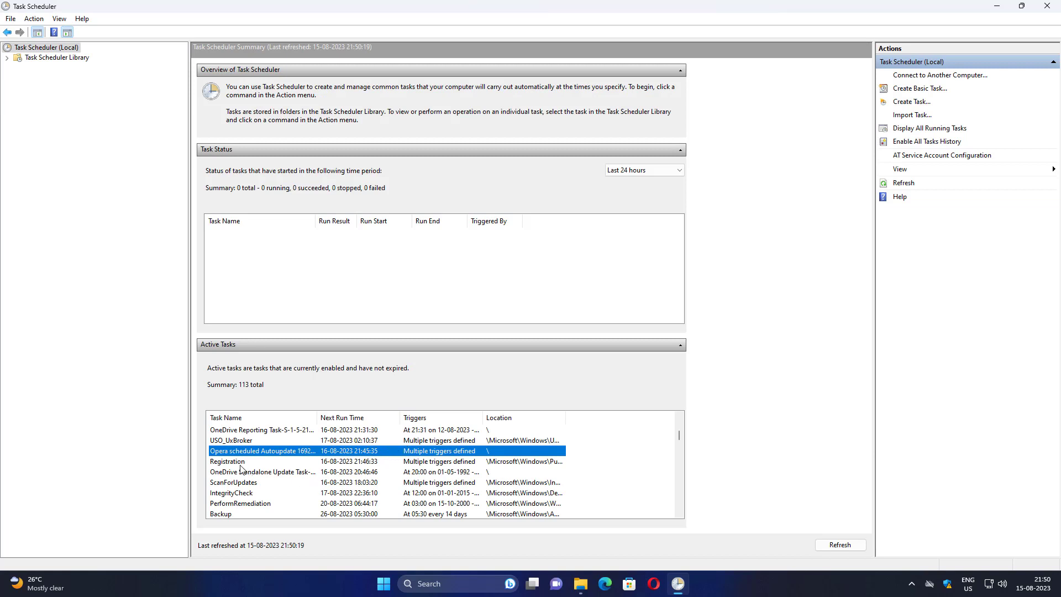
left_click(855, 546)
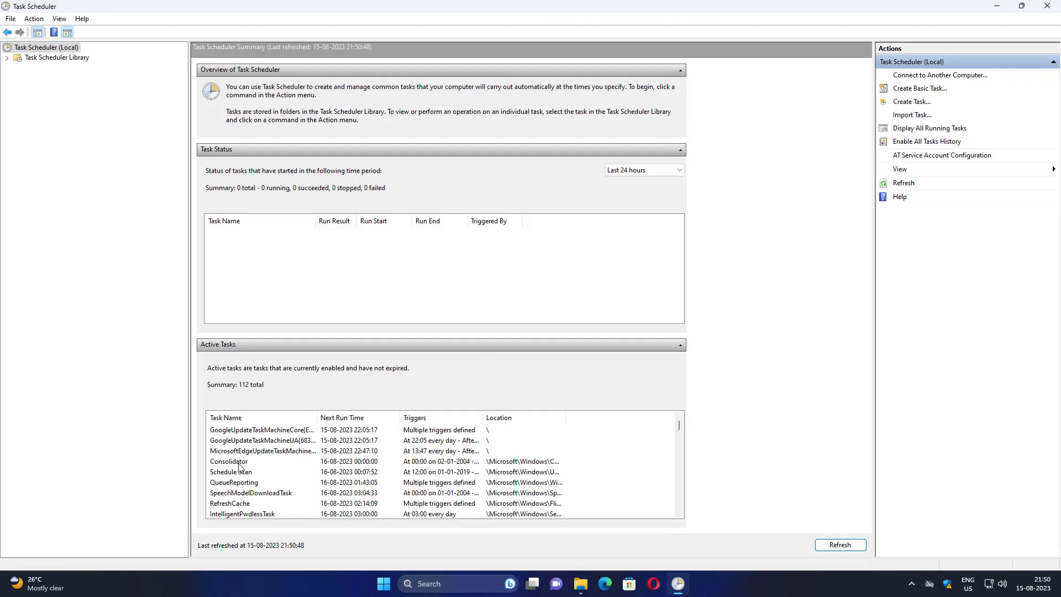
left_click(238, 463)
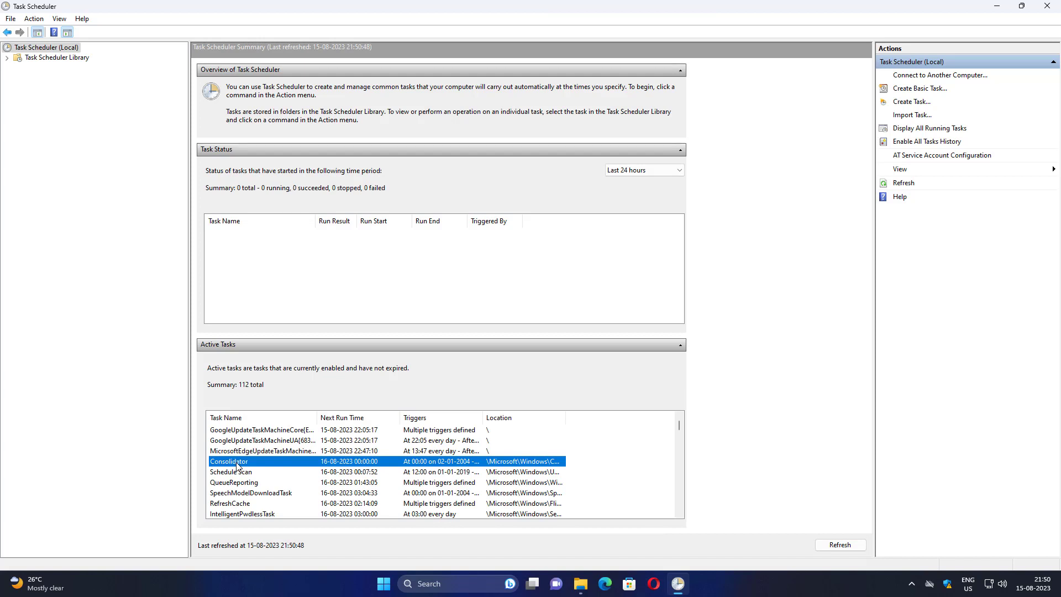
key("o")
key("Down")
key("Up")
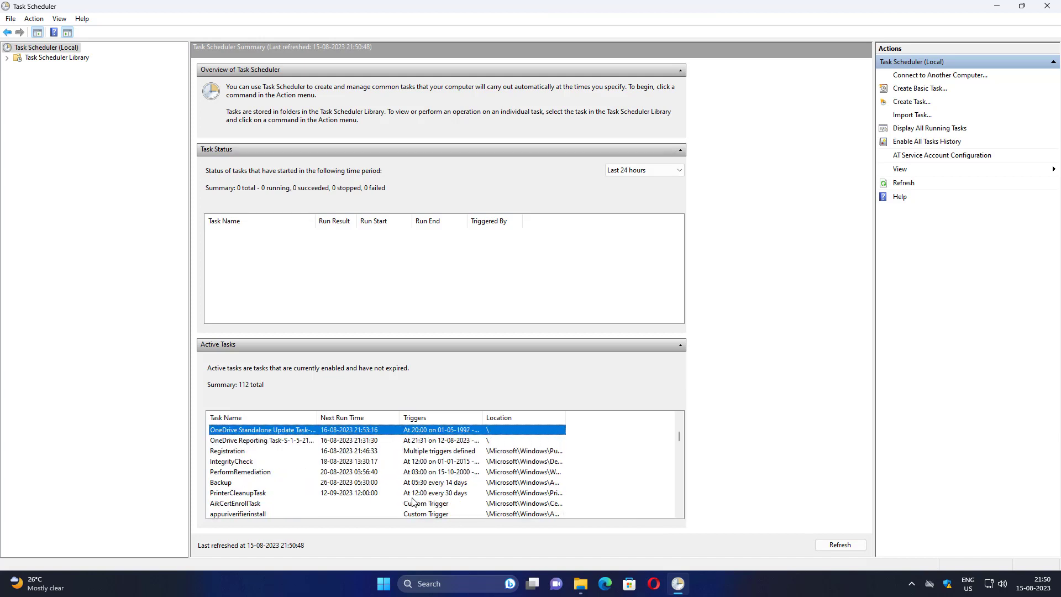
key("o")
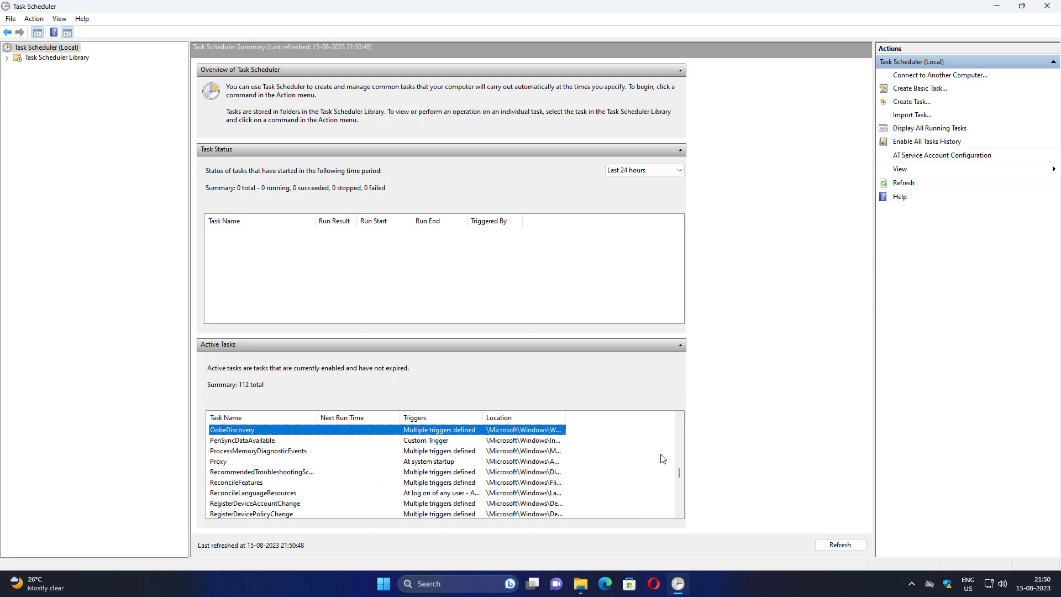
key("o")
key("o")
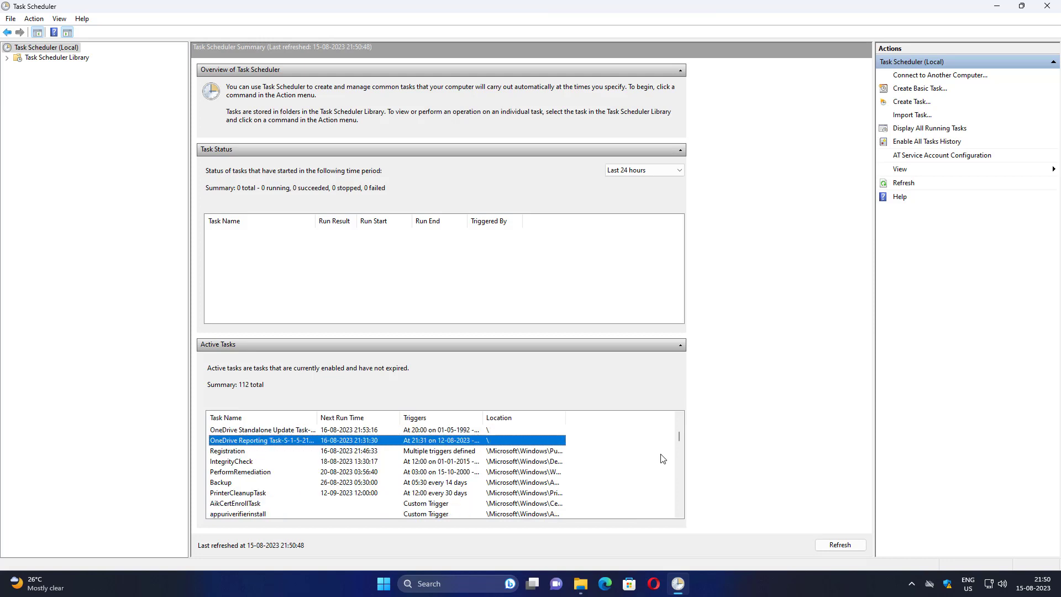
key("o")
key("o")
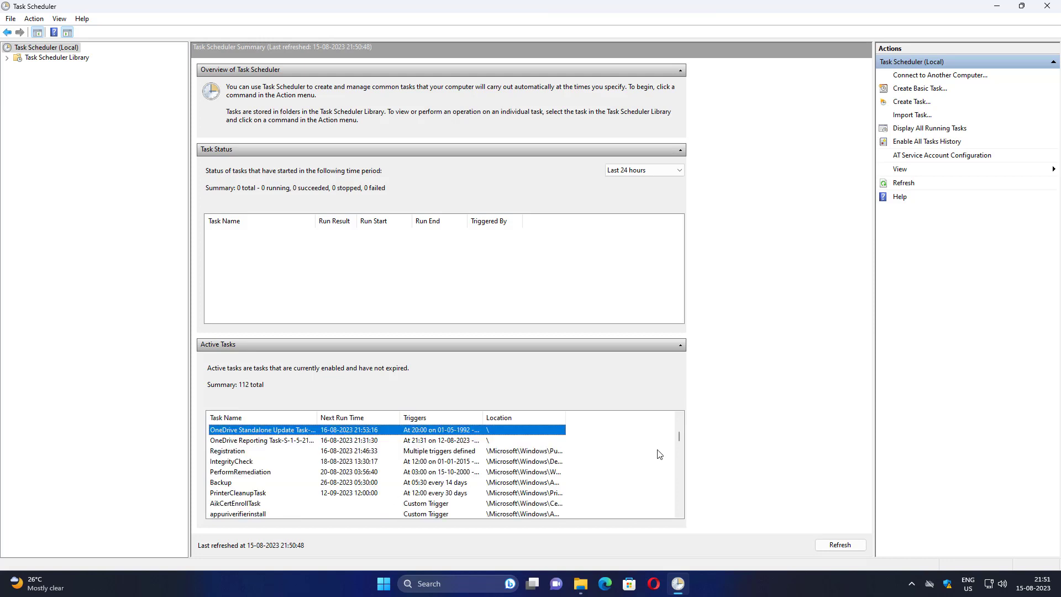
Close Task Scheduler, delete the .Opera folder from Downloads, and close File Explorer.
left_click(1046, 6)
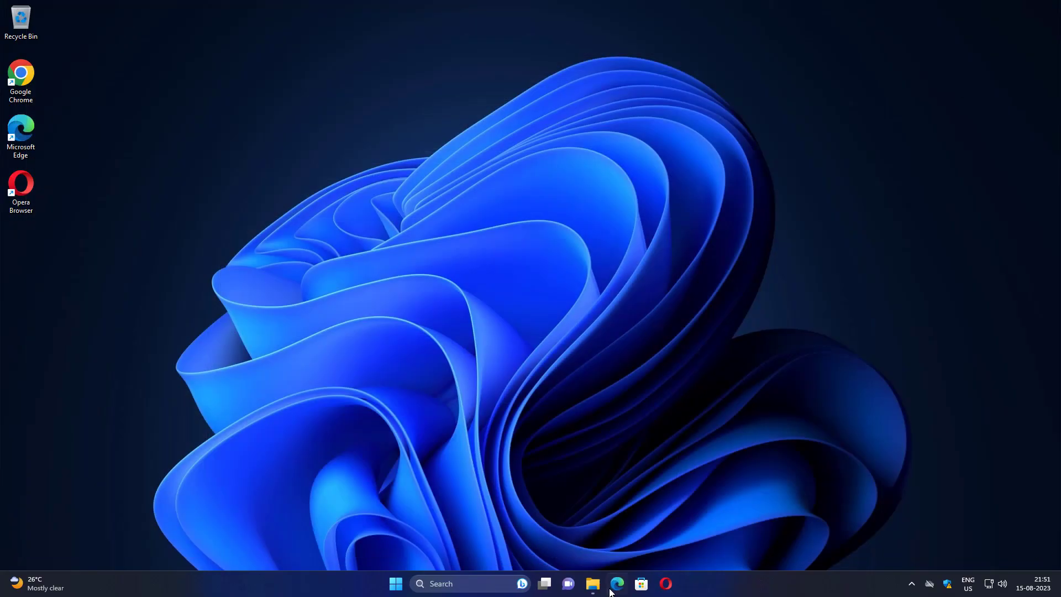
left_click(592, 584)
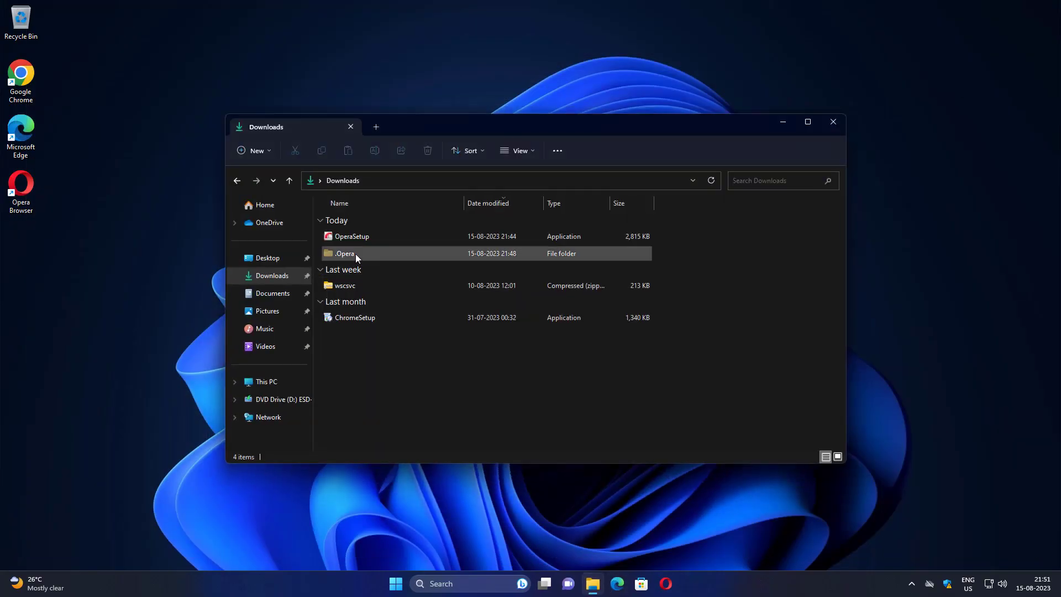
left_click(359, 254)
right_click(383, 252)
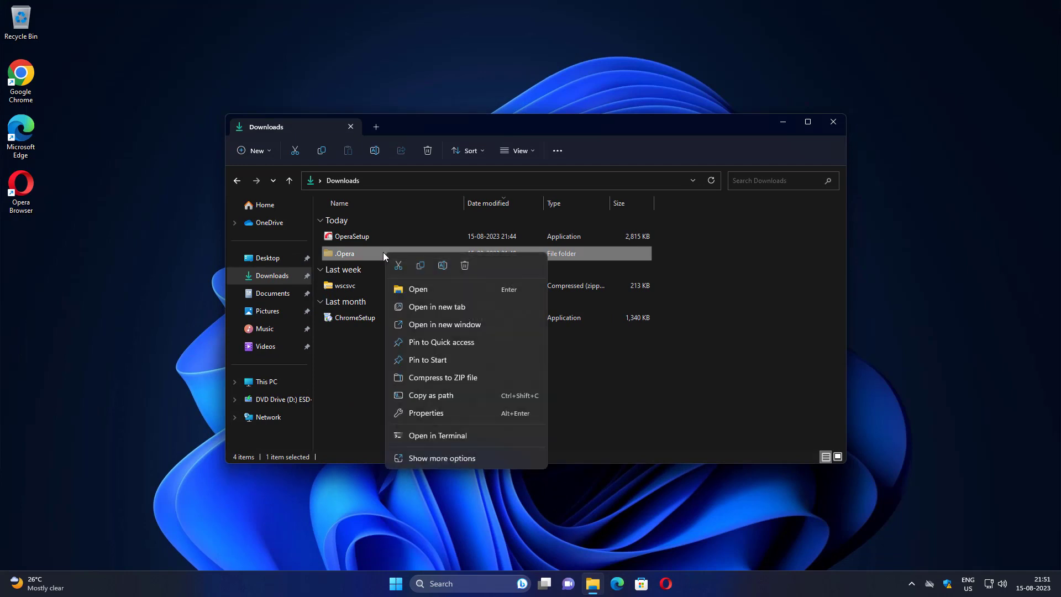
left_click(464, 266)
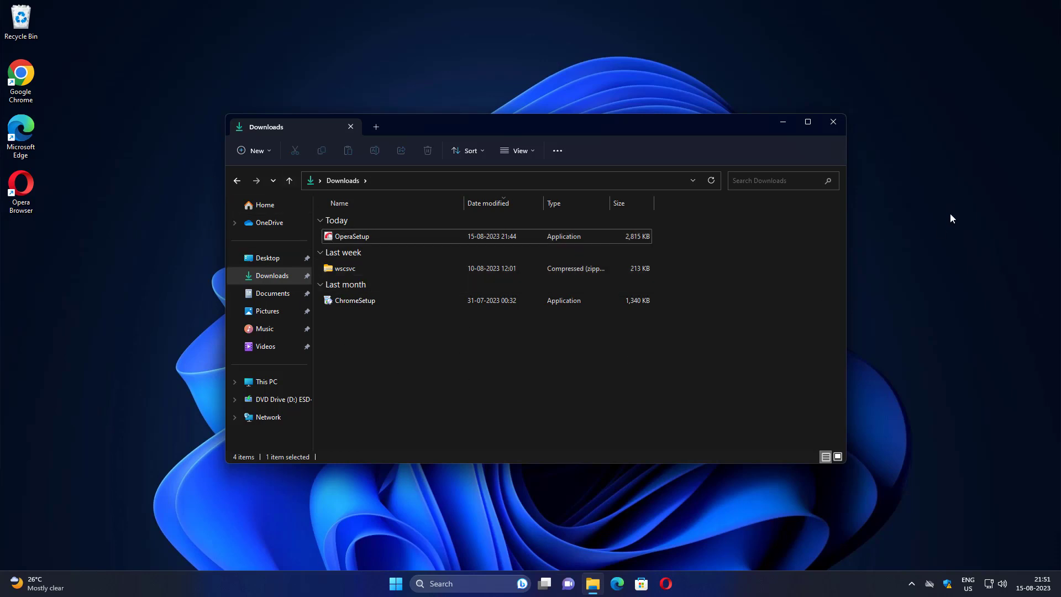
left_click(833, 122)
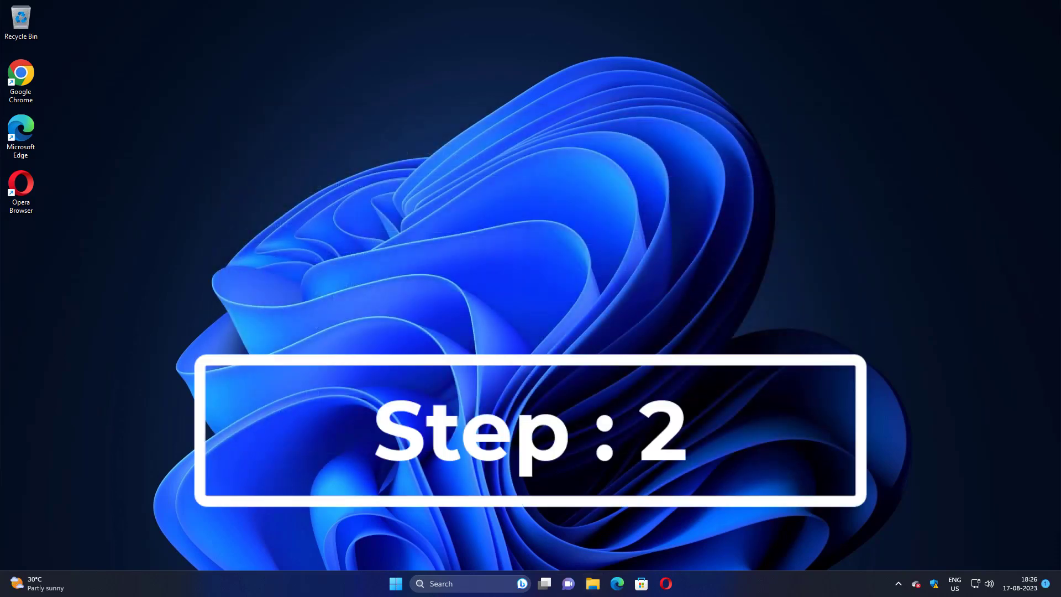
Search for 'control panel' and open Control Panel from the results.
left_click(456, 583)
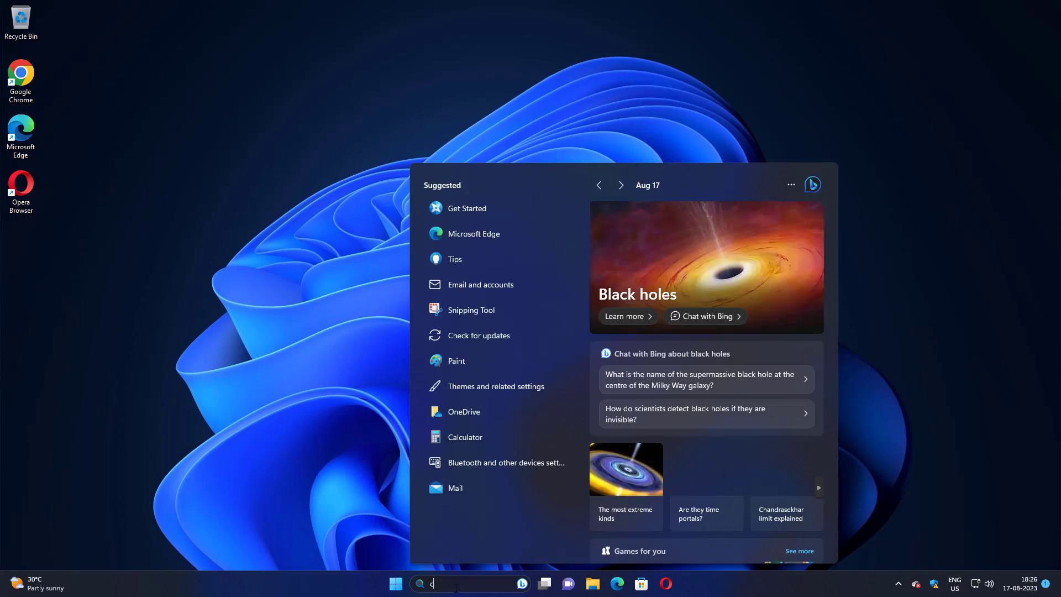
type("control panel")
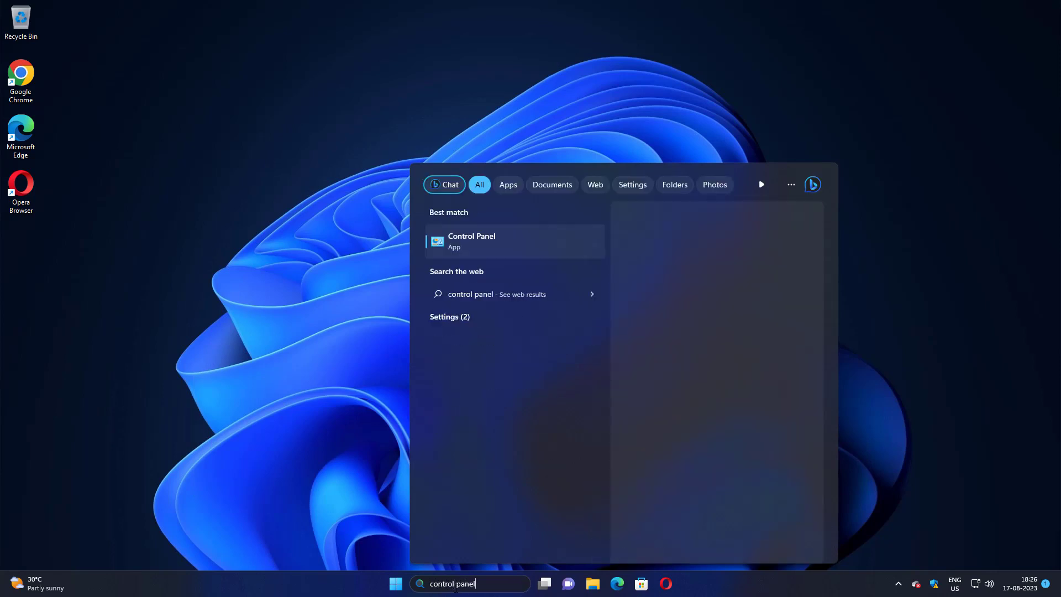
left_click(493, 236)
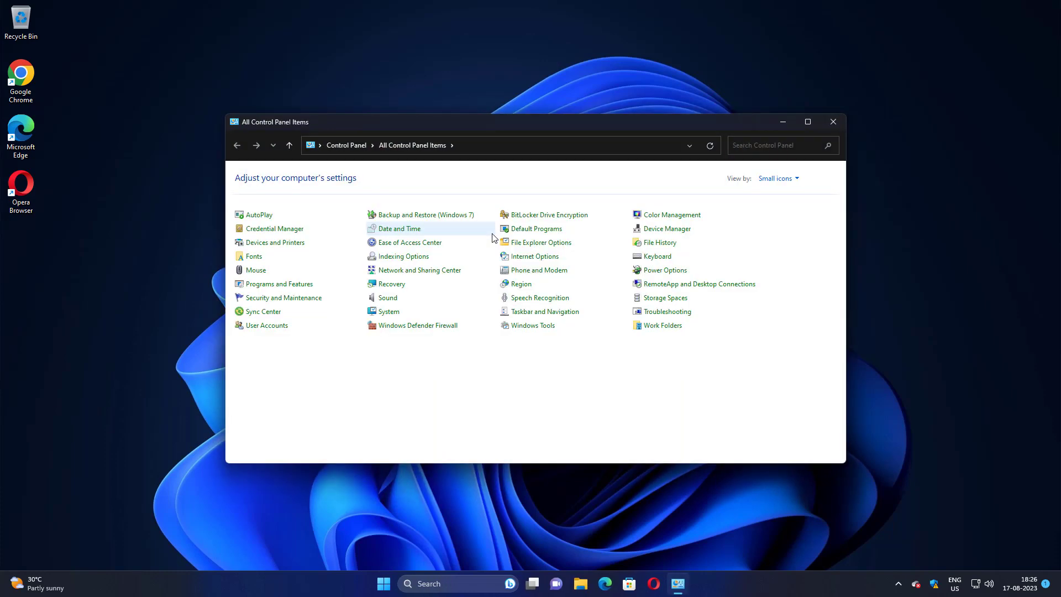
Uninstall Opera Stable from Programs and Features, also deleting the Opera user data.
left_click(286, 287)
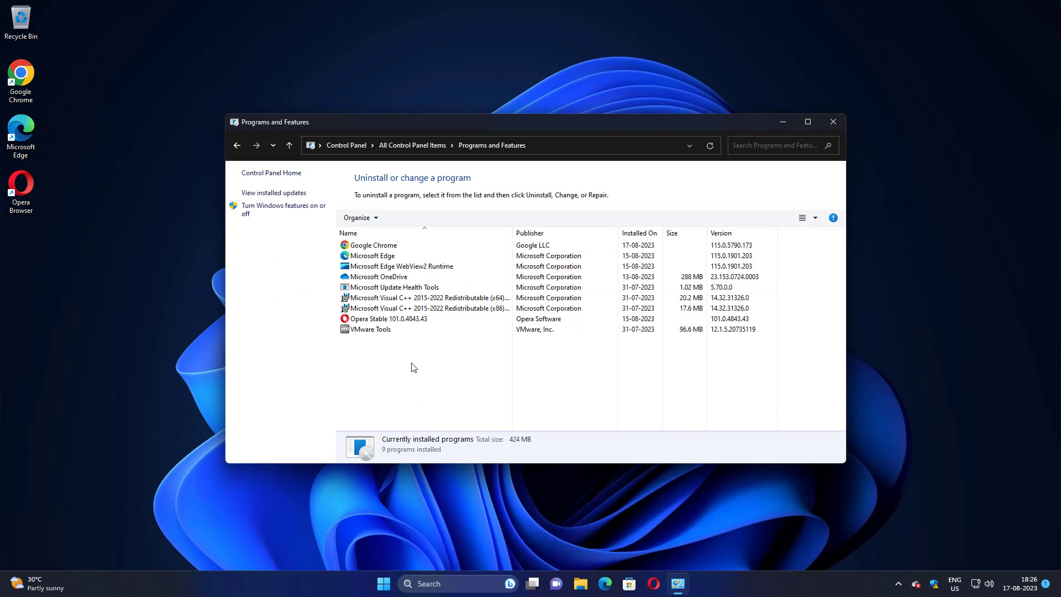
left_click(400, 319)
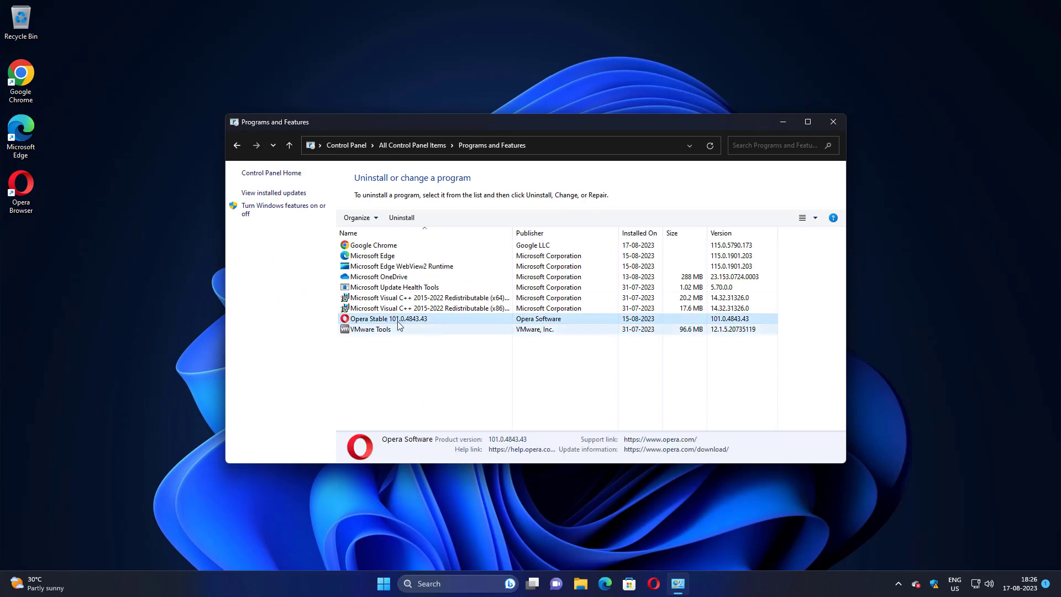
left_click(408, 221)
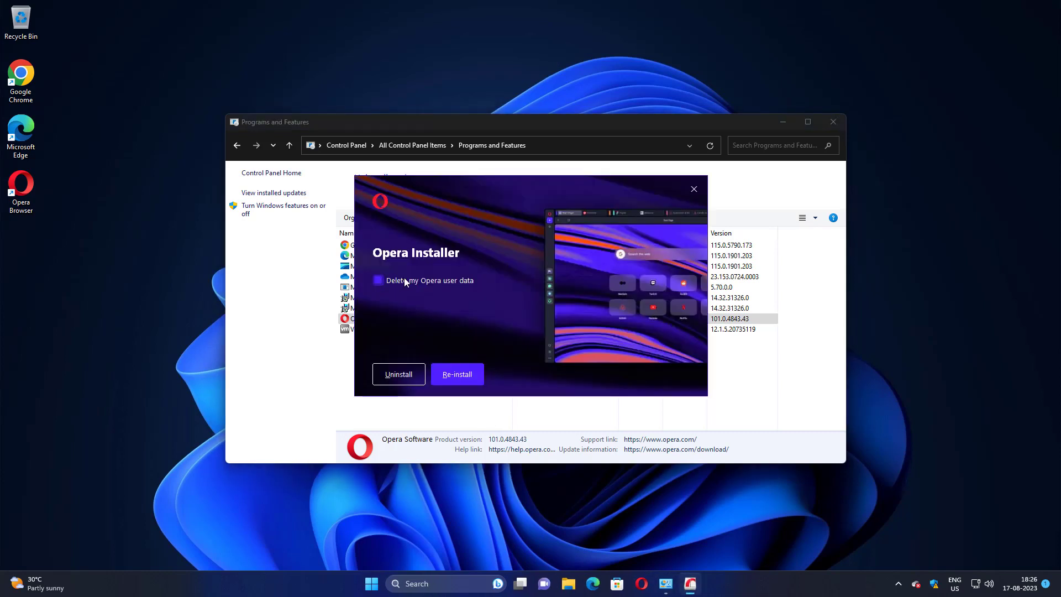
left_click(403, 278)
left_click(406, 375)
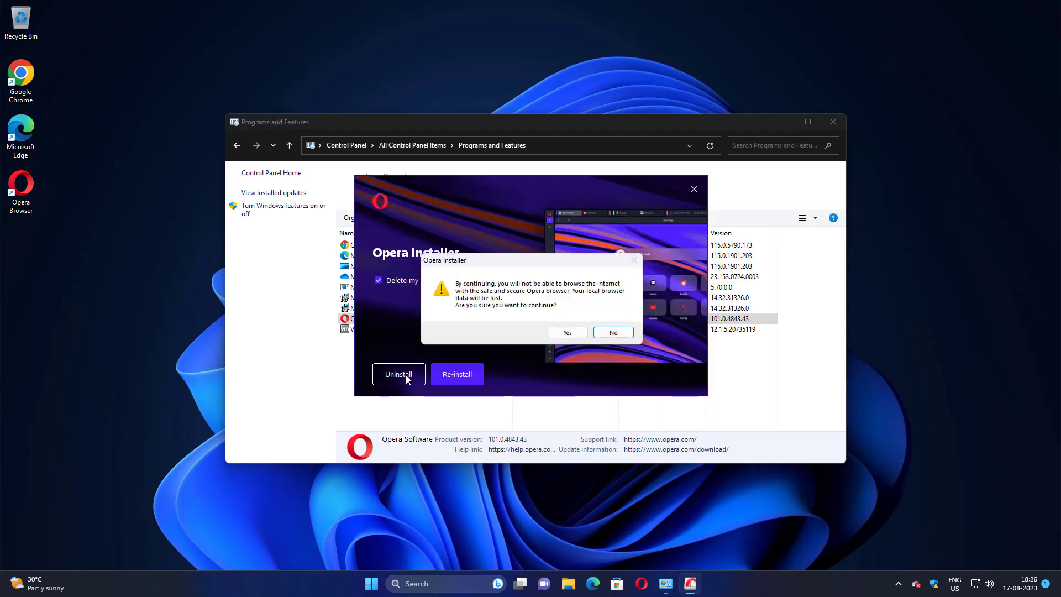
left_click(574, 337)
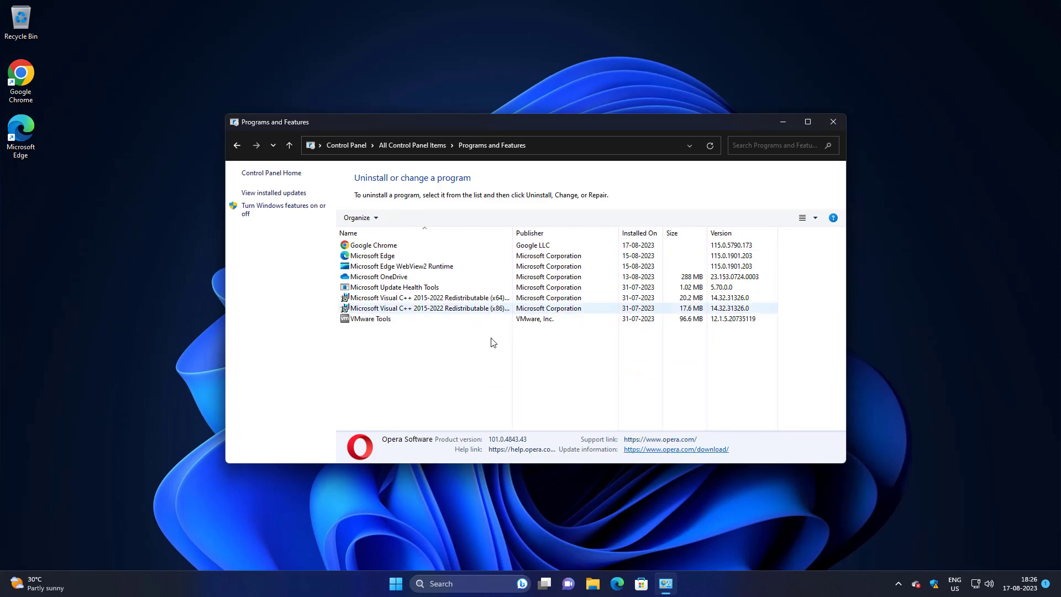
Close Programs and Features and run %localappdata from the Run dialog.
left_click(833, 123)
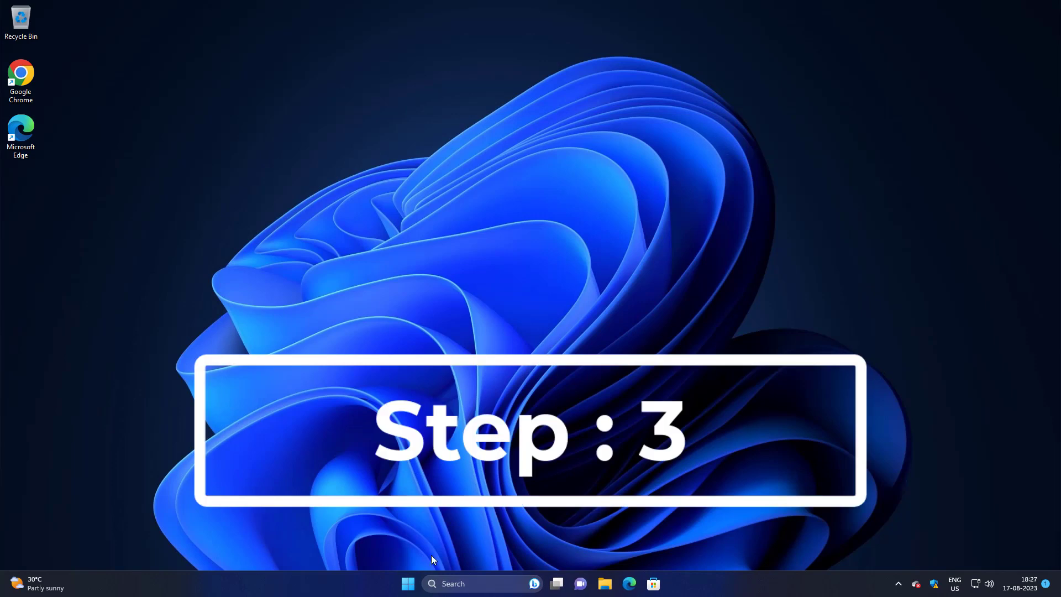
right_click(409, 584)
left_click(380, 516)
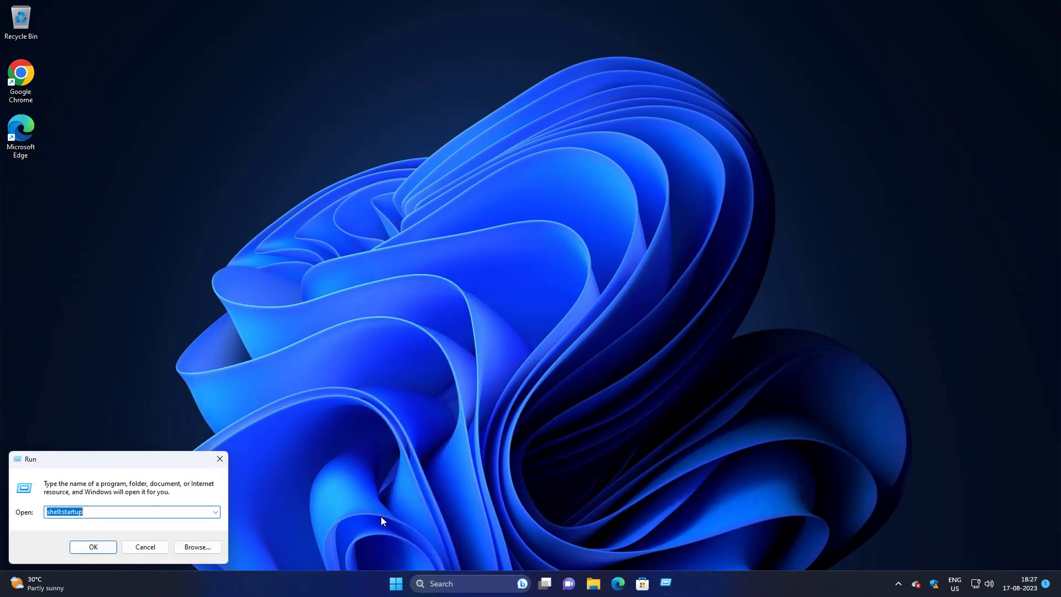
type("%localapp")
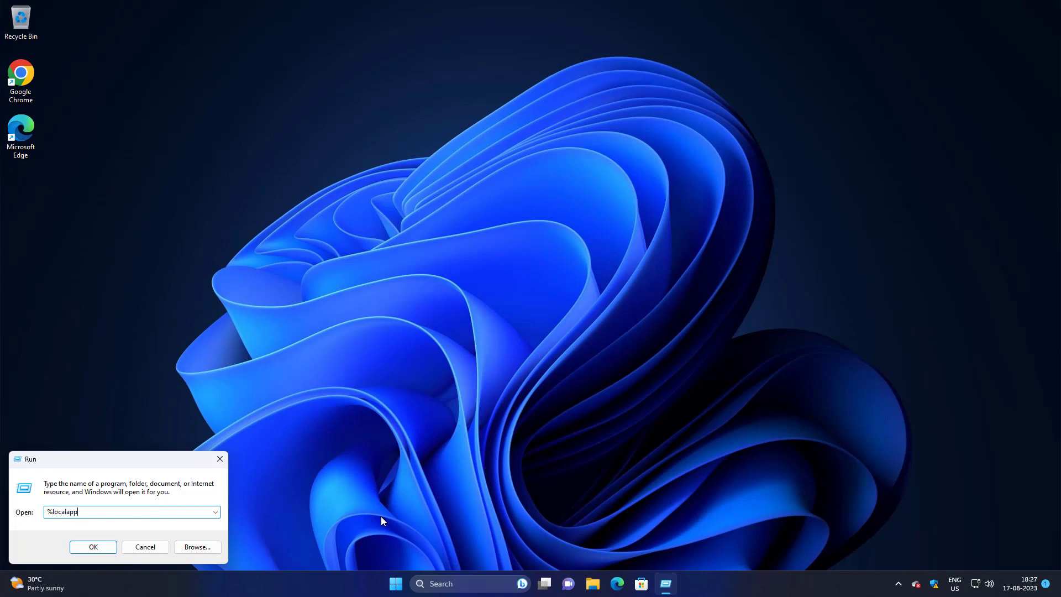
type("data%")
left_click(87, 547)
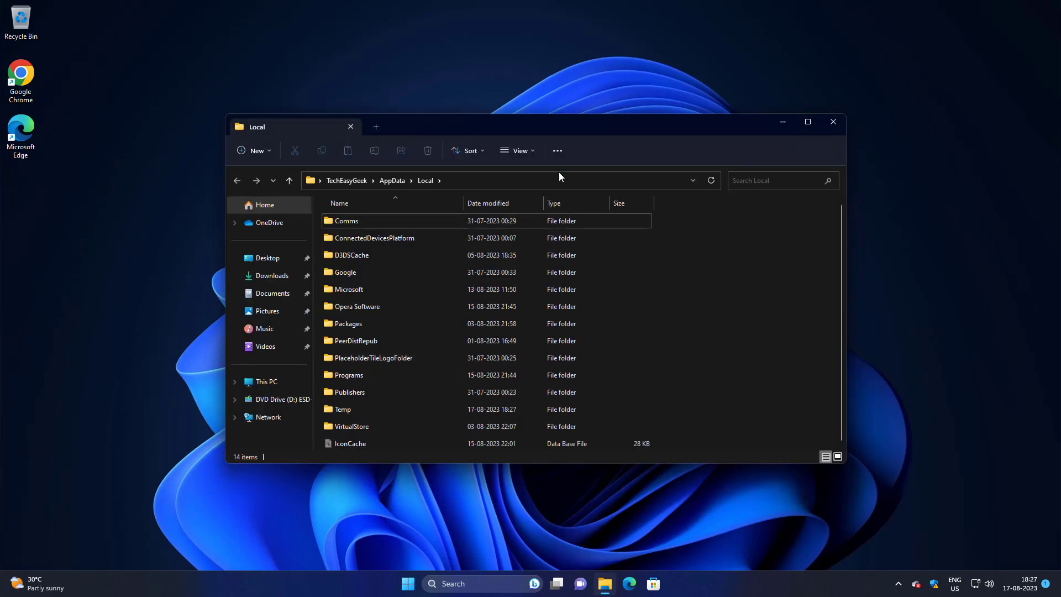
Turn on 'Show hidden files, folders, and drives' in Folder Options.
left_click(558, 151)
left_click(522, 268)
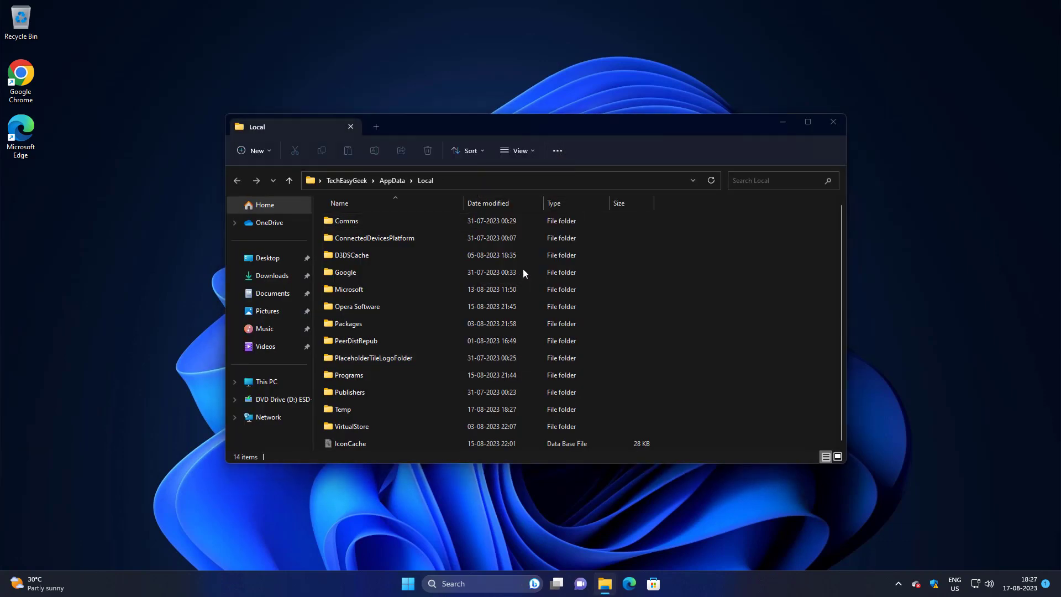
left_click(283, 232)
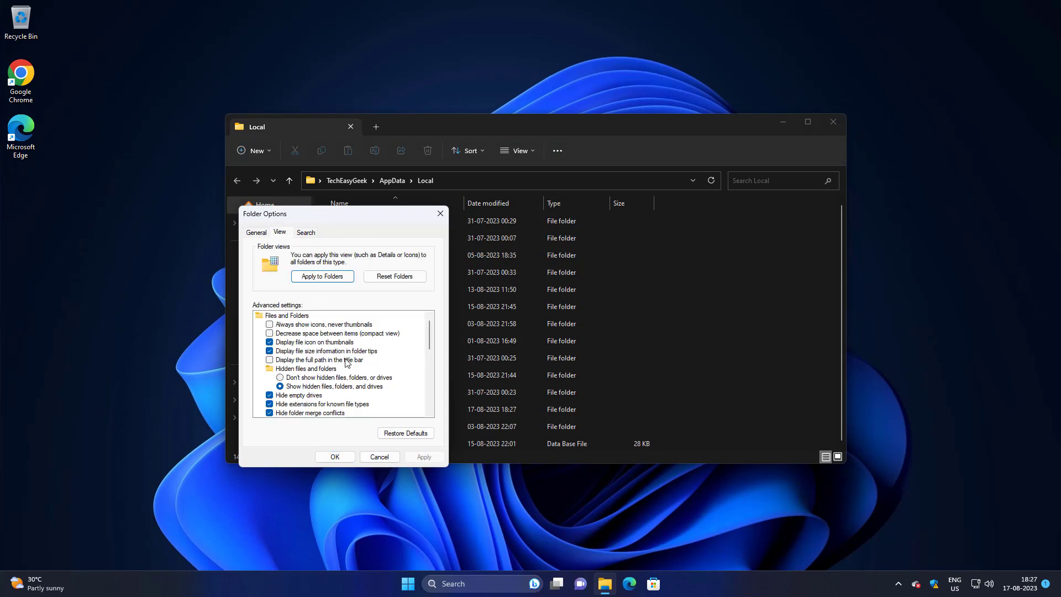
left_click(292, 387)
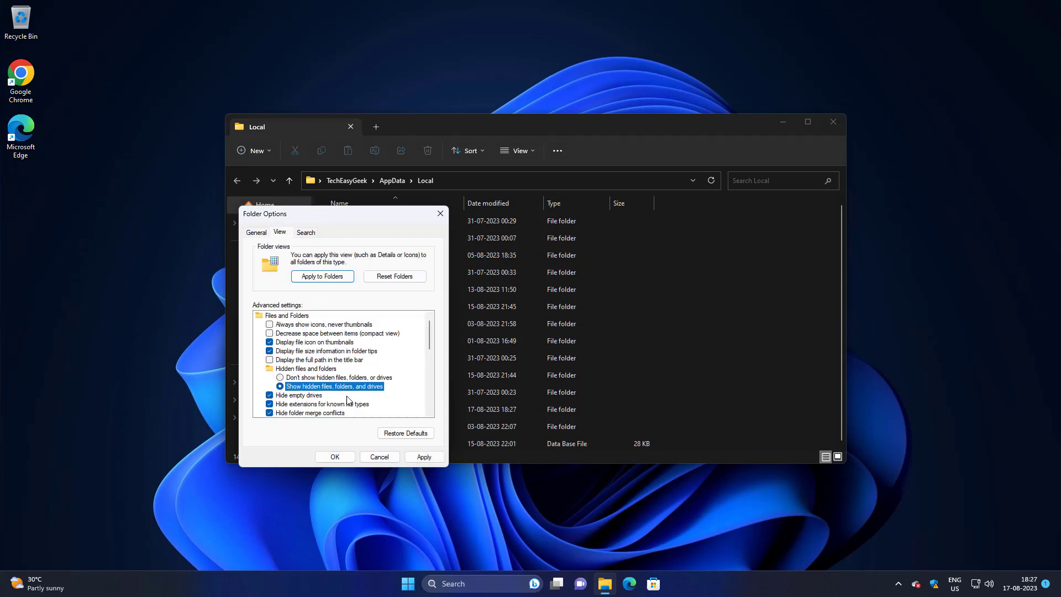
left_click(411, 457)
left_click(334, 456)
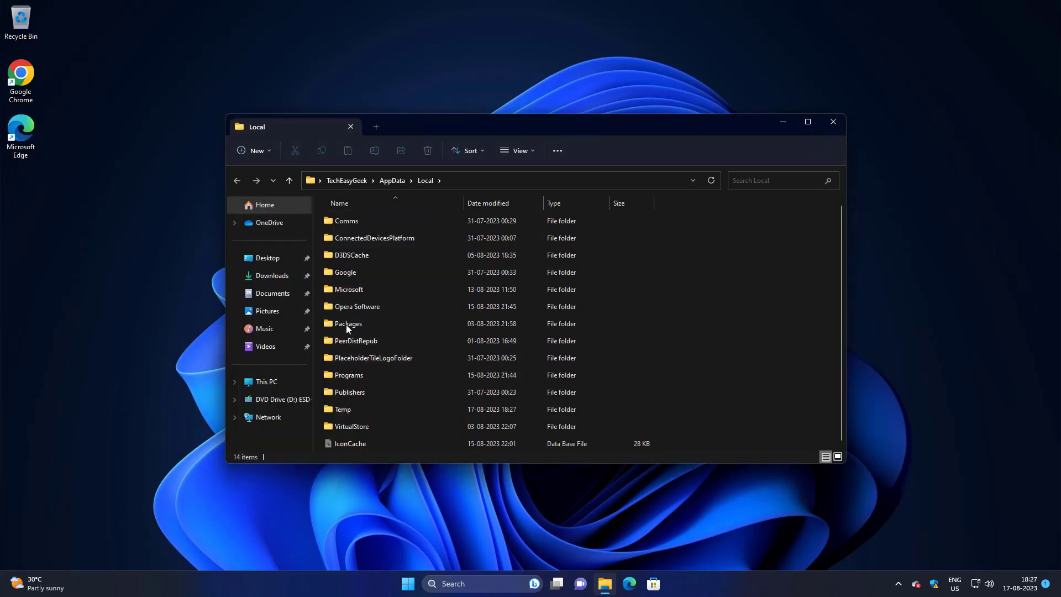
Permanently delete the Opera Software folder with Shift+Delete and close the window.
left_click(360, 310)
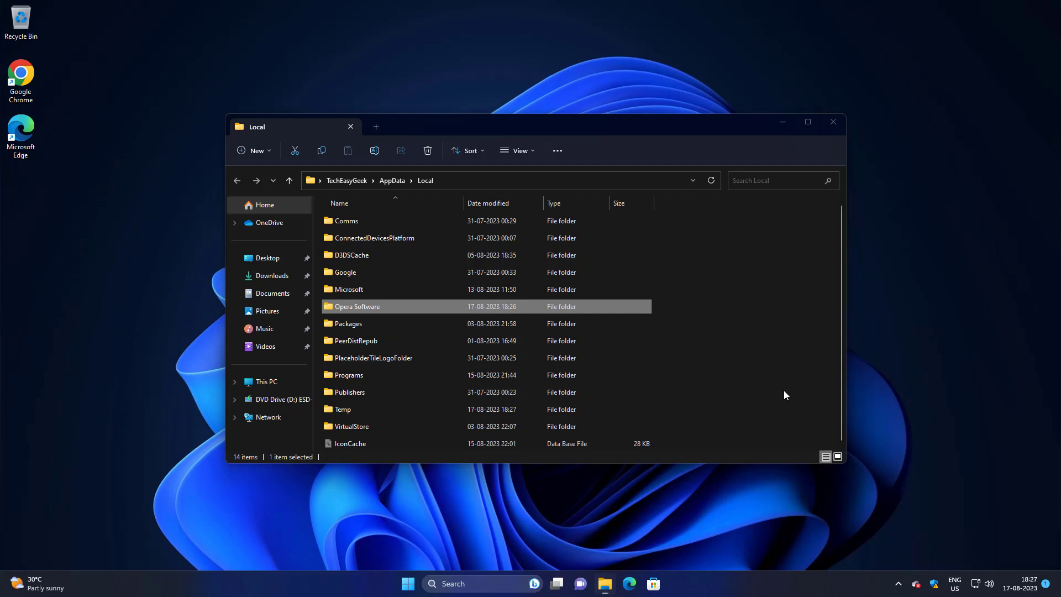
key("shift+Delete")
key("Return")
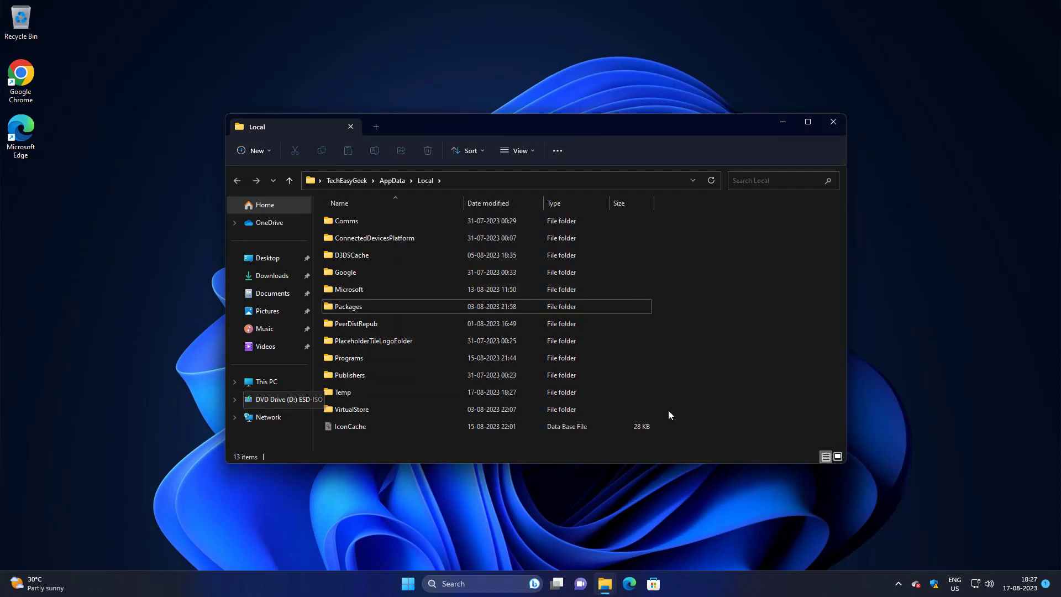
left_click(833, 122)
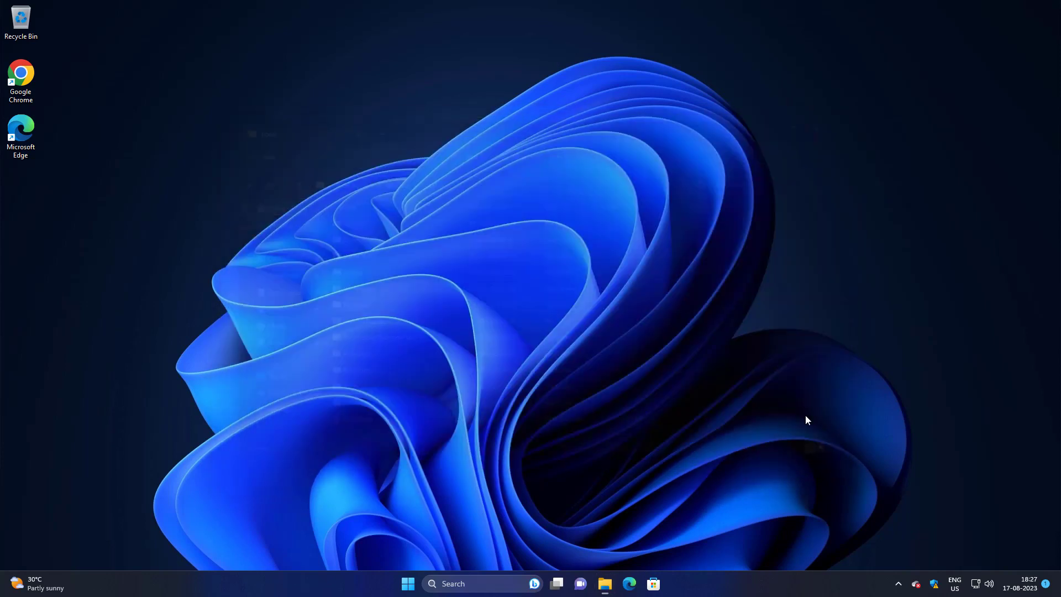
Search 'regedit' and run Registry Editor as administrator, accepting the UAC prompt.
left_click(461, 584)
type("reged")
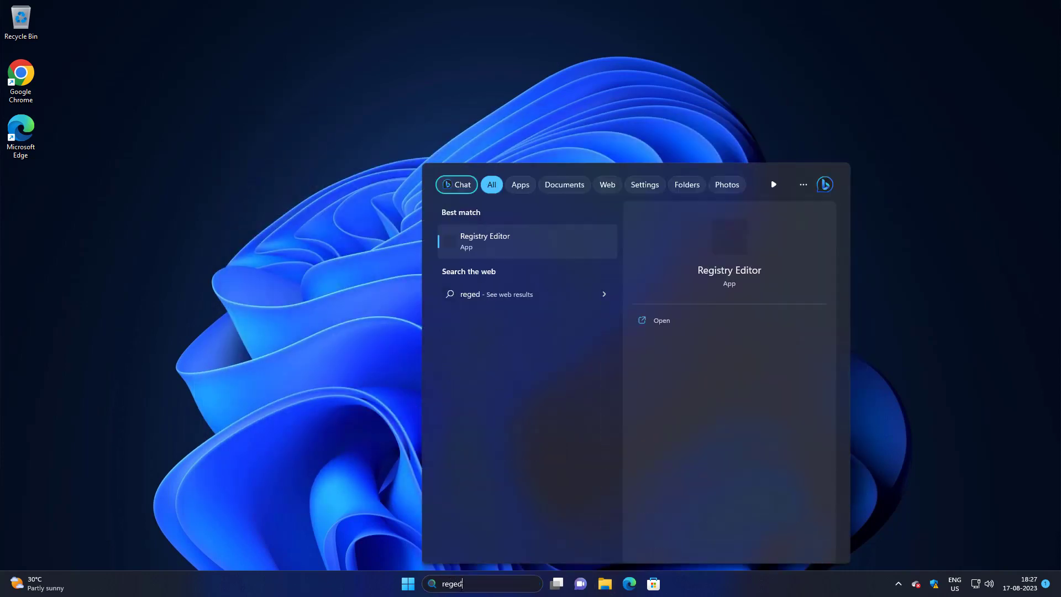
type("it")
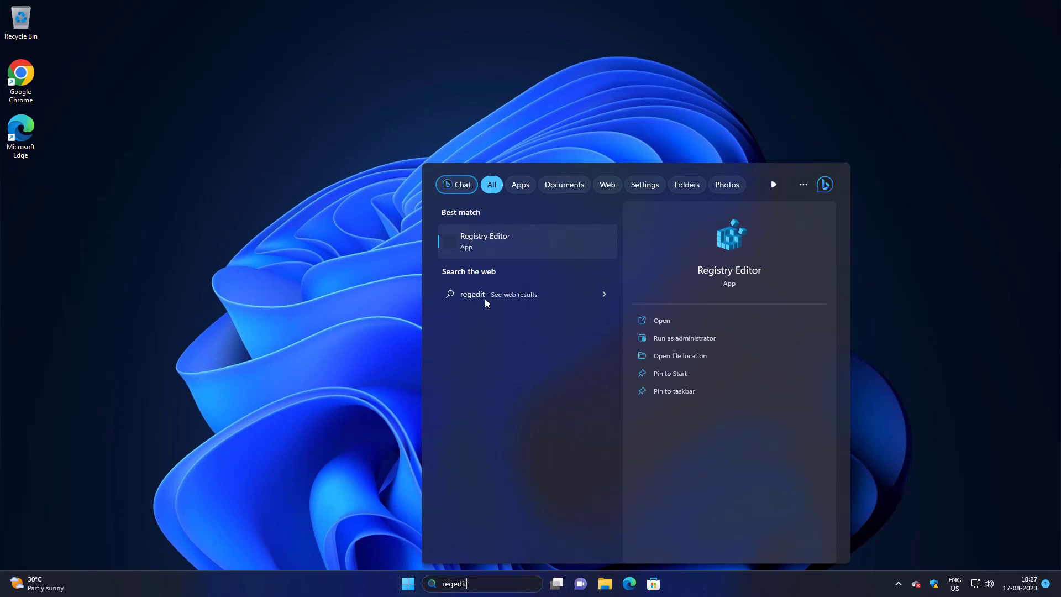
right_click(506, 241)
left_click(558, 255)
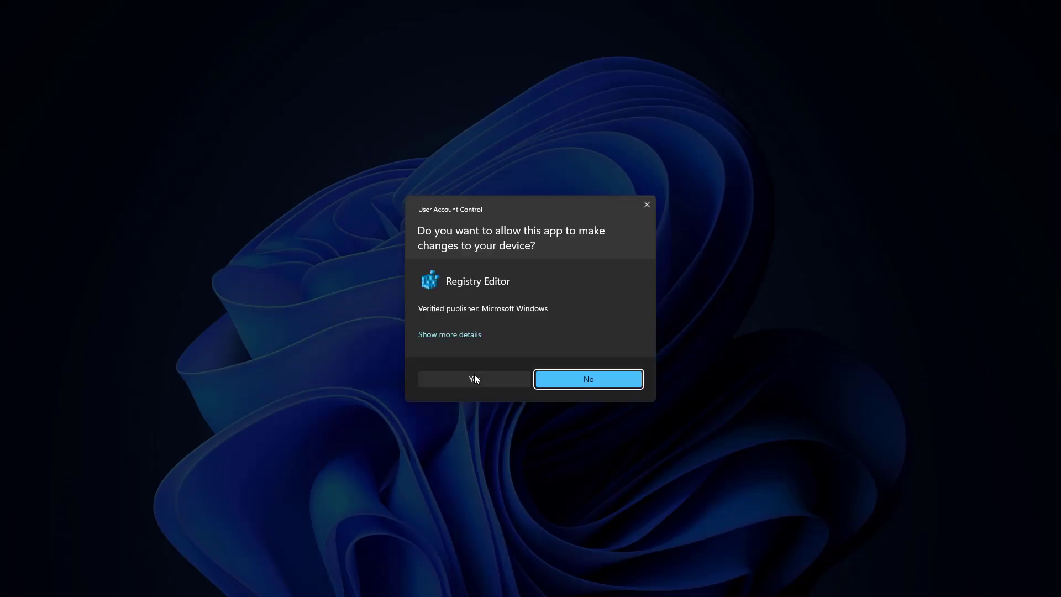
left_click(474, 379)
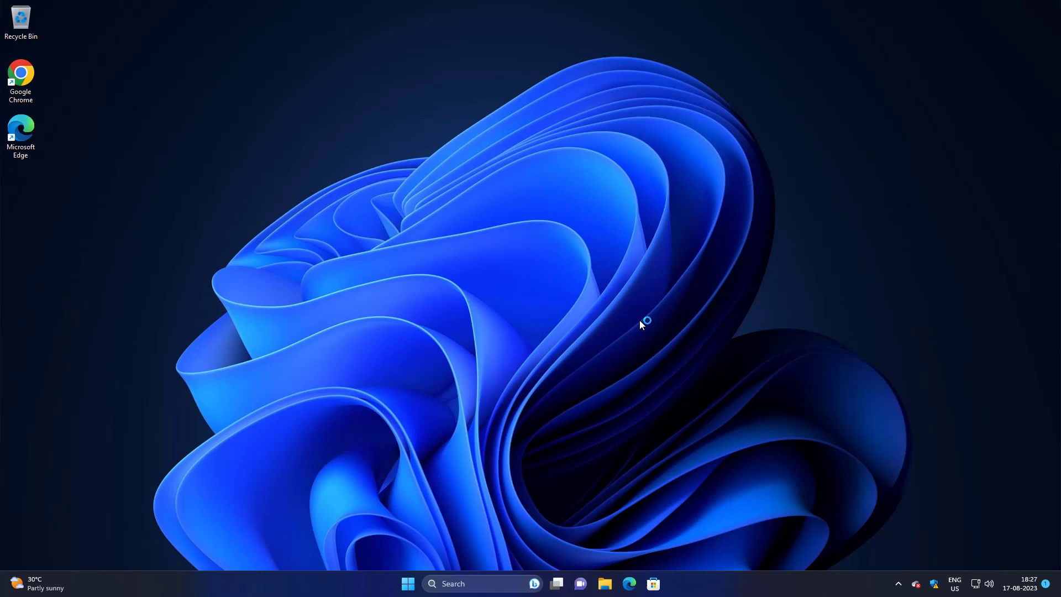
Navigate to HKEY_LOCAL_MACHINE\SOFTWARE\Microsoft\Windows\CurrentVersion in the registry tree.
left_click(16, 72)
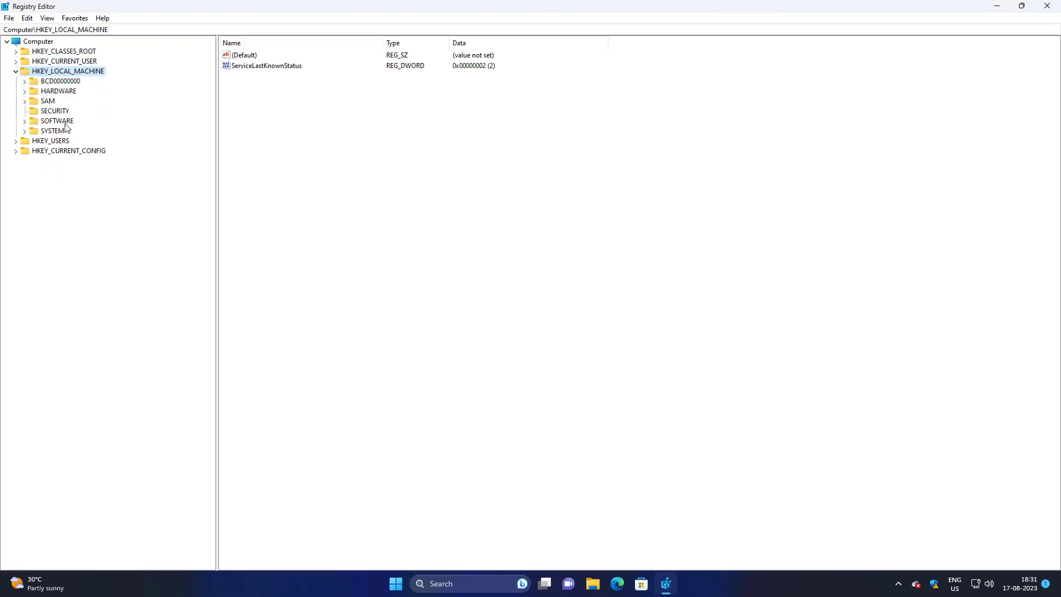
left_click(60, 122)
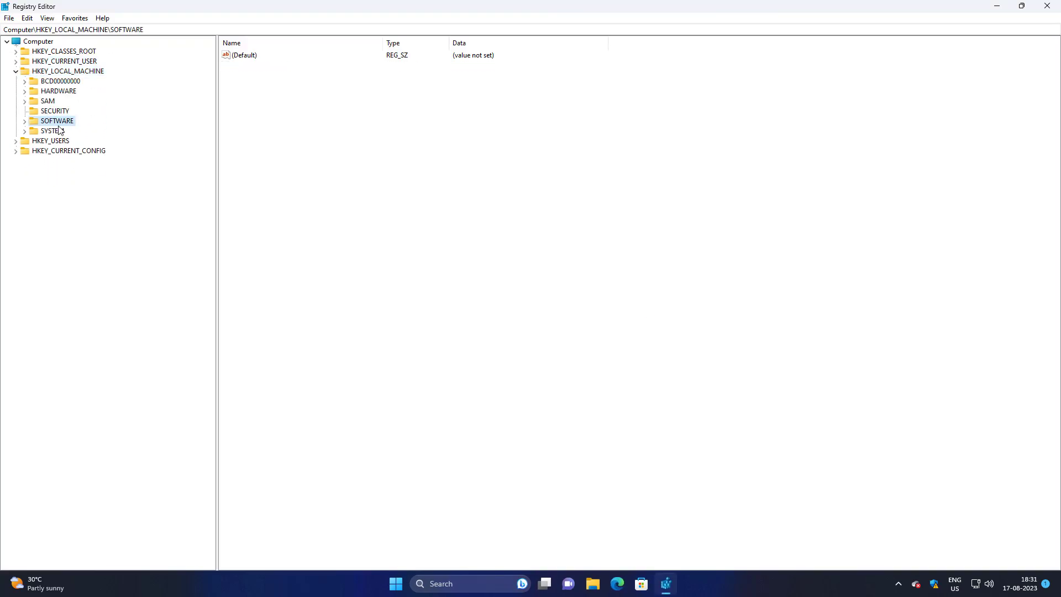
left_click(24, 121)
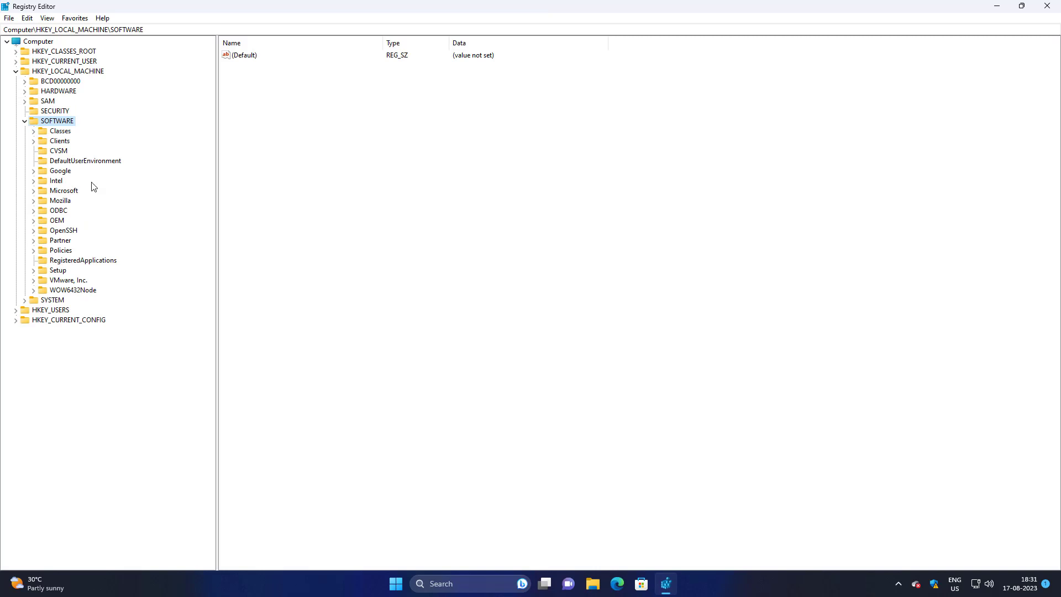
left_click(63, 190)
left_click(33, 191)
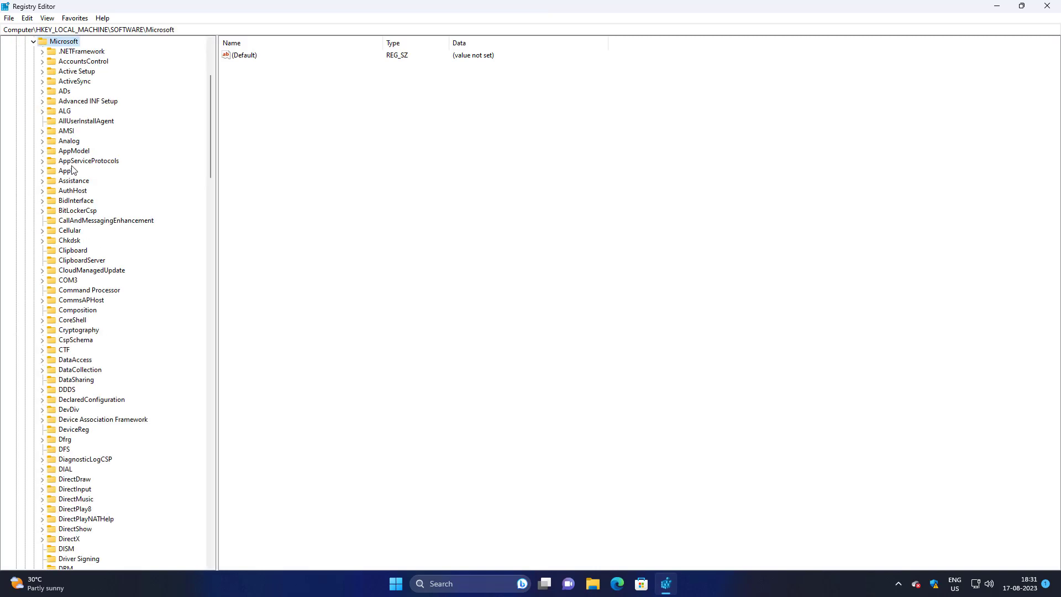
left_click(58, 241)
key("w")
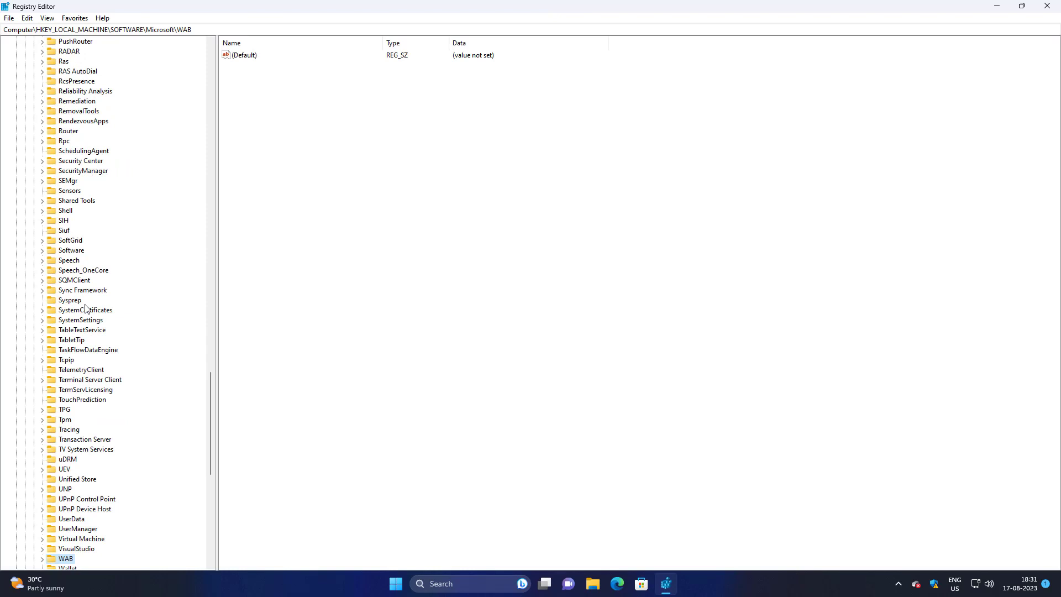
scroll(86, 308, "down", 9)
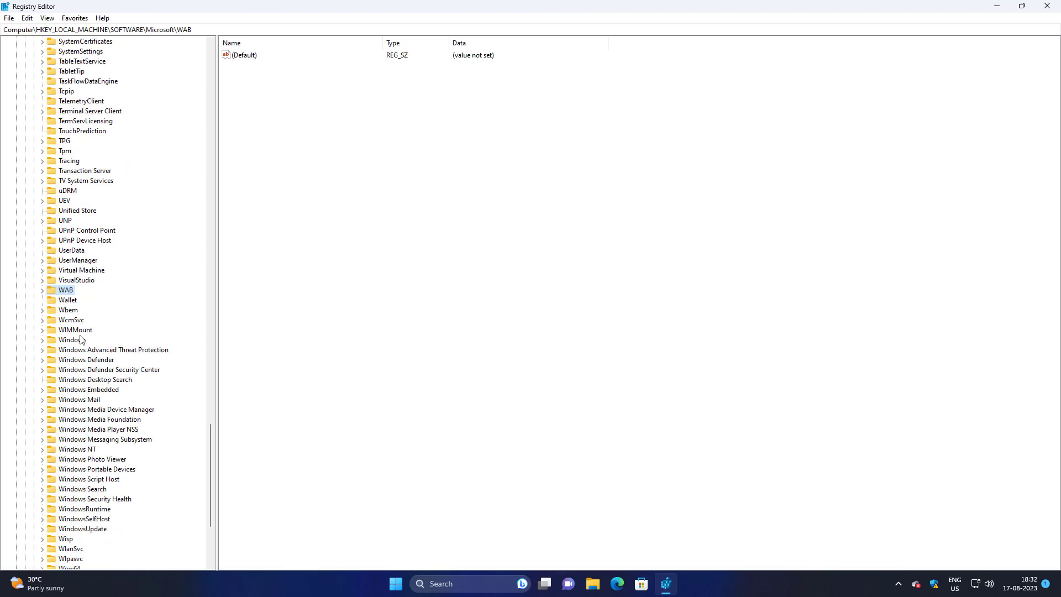
double_click(79, 341)
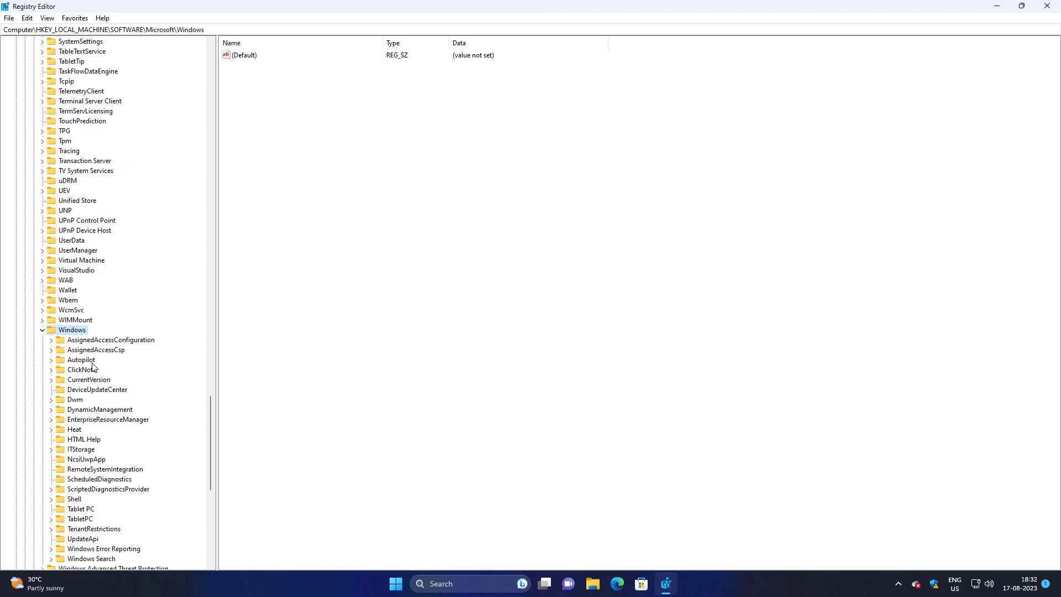
left_click(102, 380)
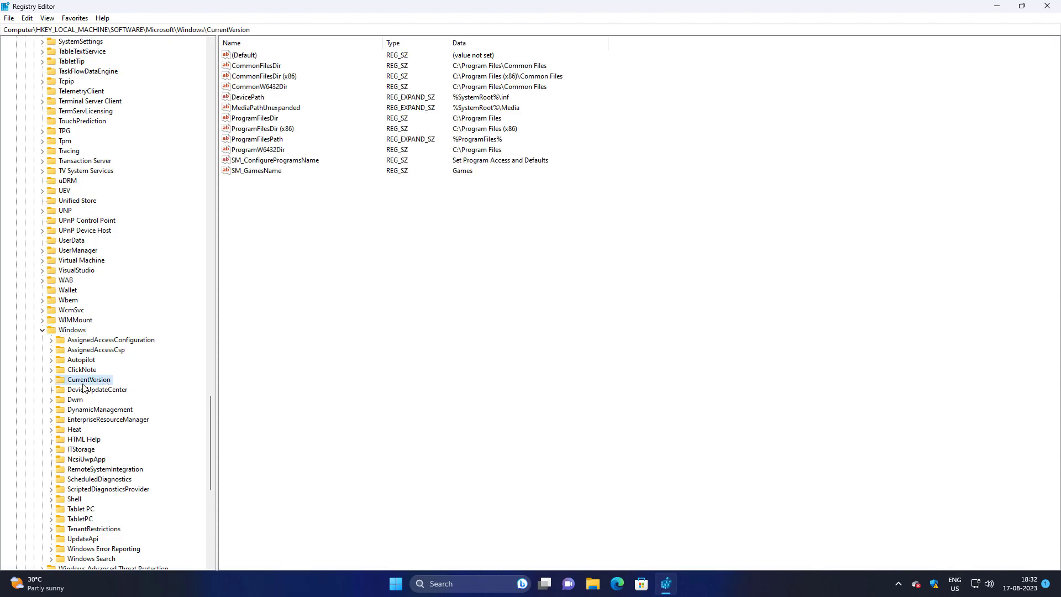
left_click(51, 380)
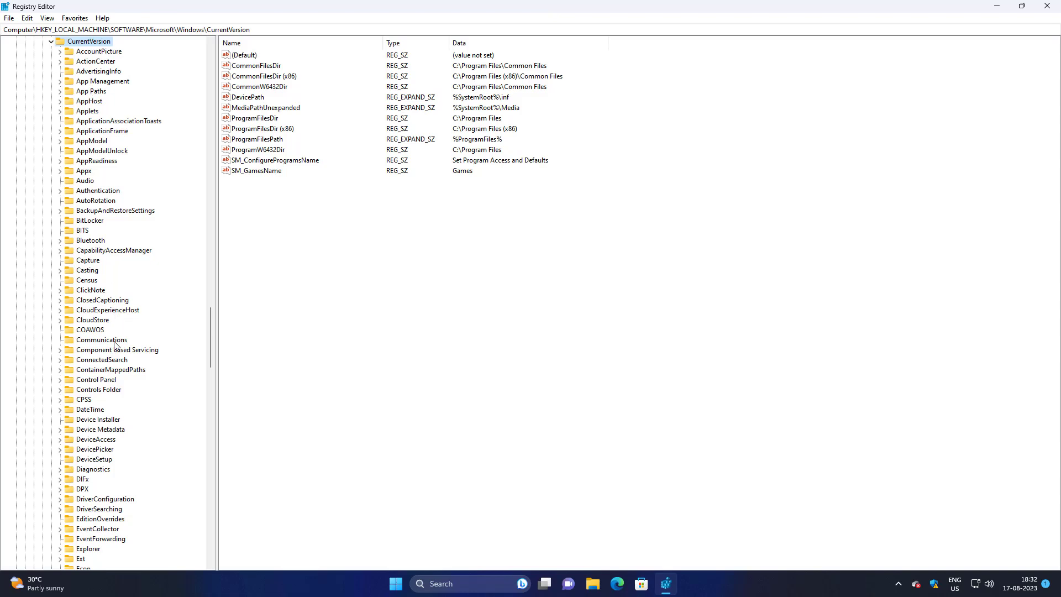
Browse the CurrentVersion subkeys like OneSettings and OpenWith, then collapse Microsoft and SOFTWARE.
scroll(114, 350, "down", 13)
scroll(109, 361, "down", 5)
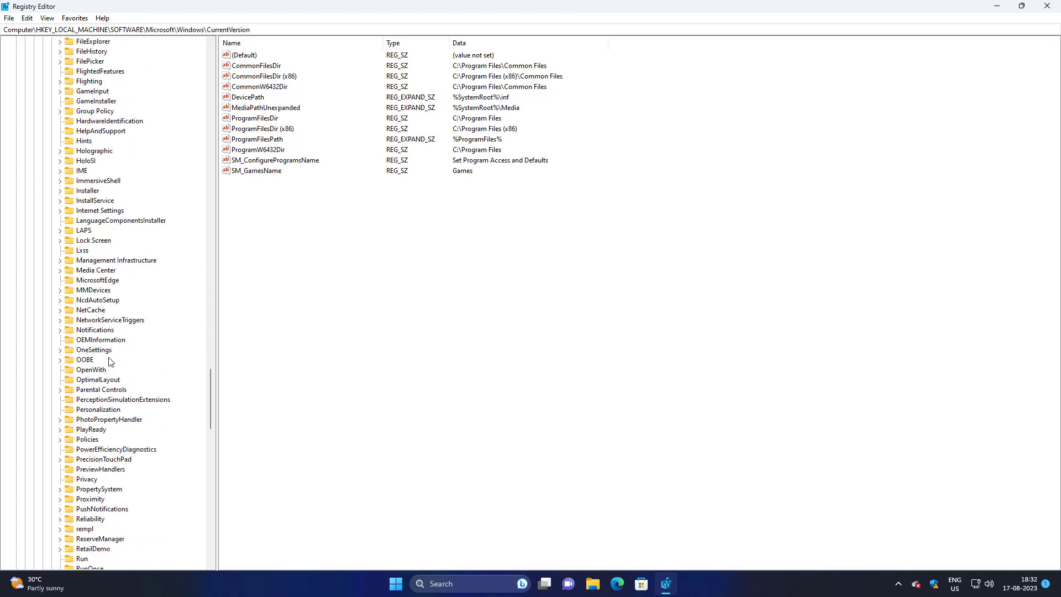
scroll(110, 362, "down", 6)
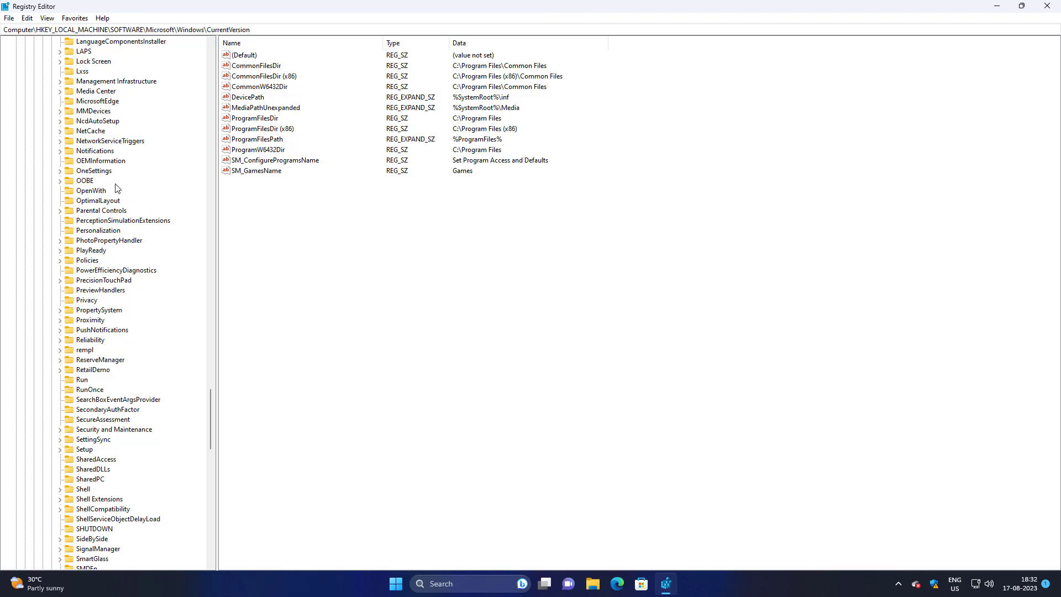
left_click(94, 171)
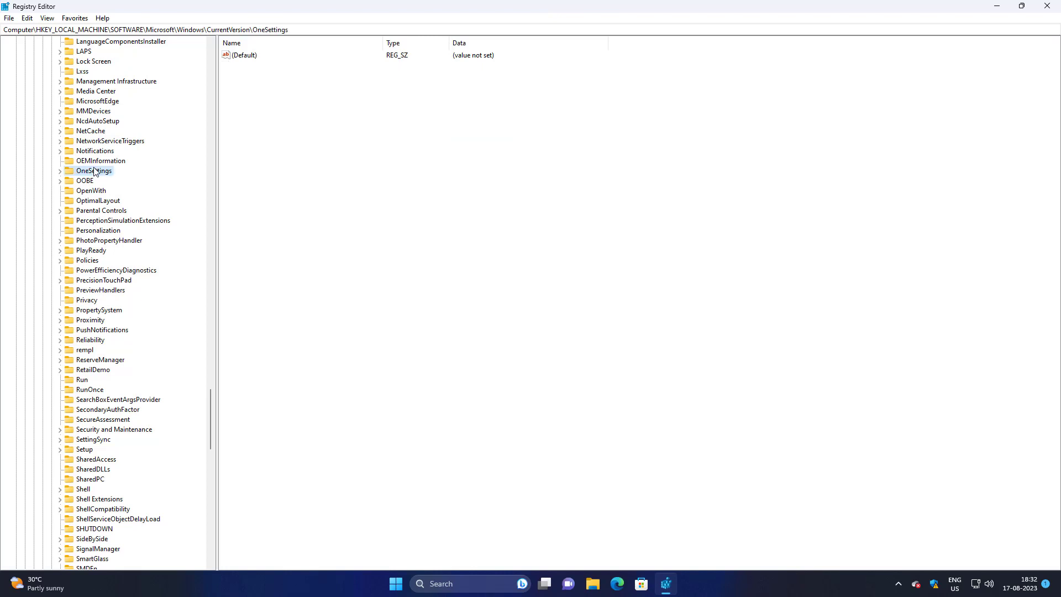
key("Down")
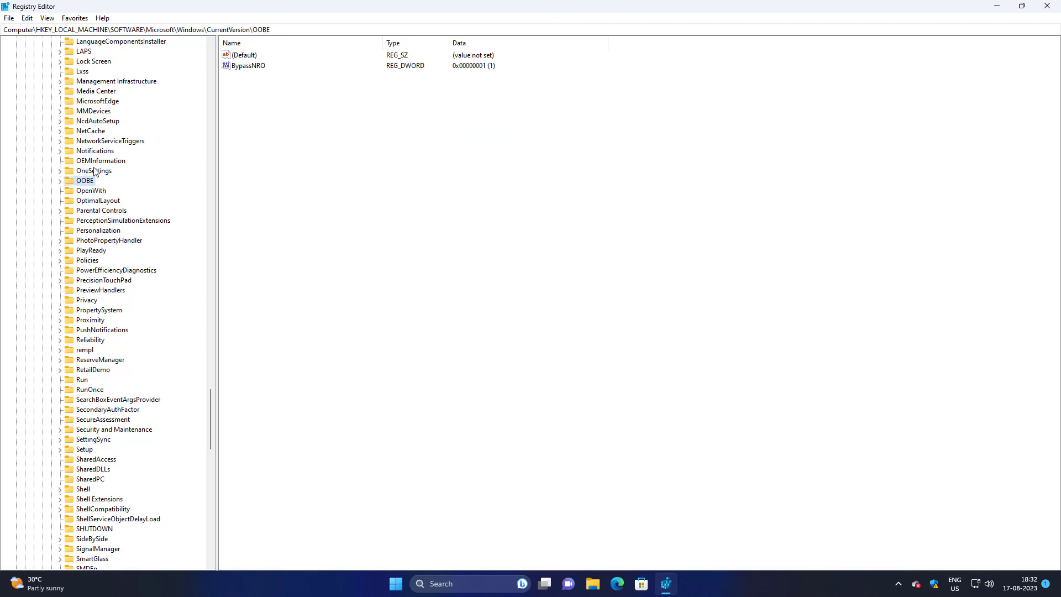
key("o")
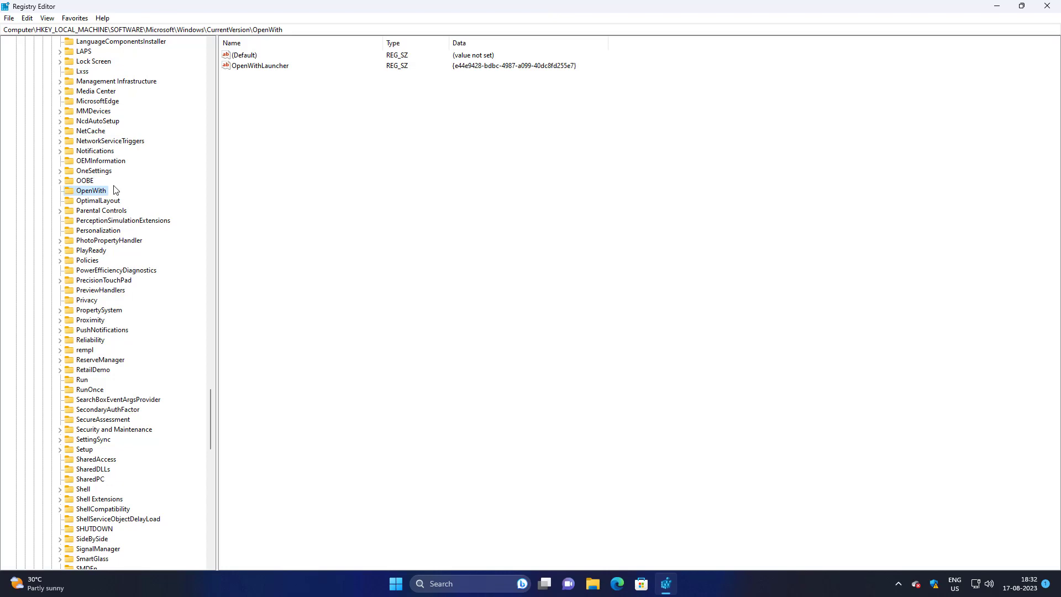
key("d")
scroll(83, 231, "up", 20)
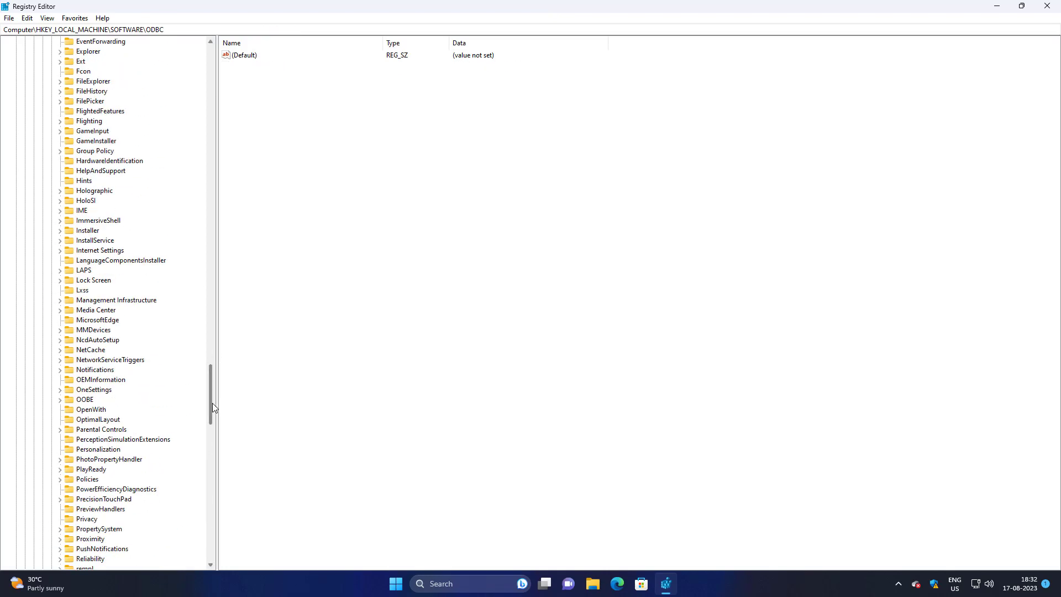
left_click_drag(212, 407, 209, 68)
left_click(34, 191)
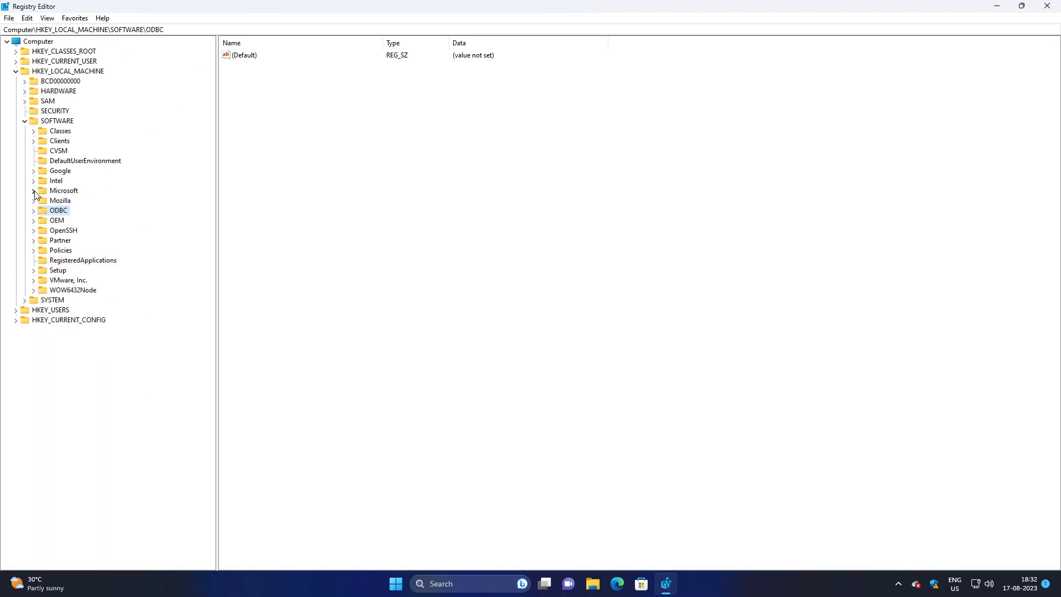
left_click(24, 121)
Expand HKEY_CURRENT_USER\Software and delete the Opera Software key, confirming with Yes.
left_click(16, 71)
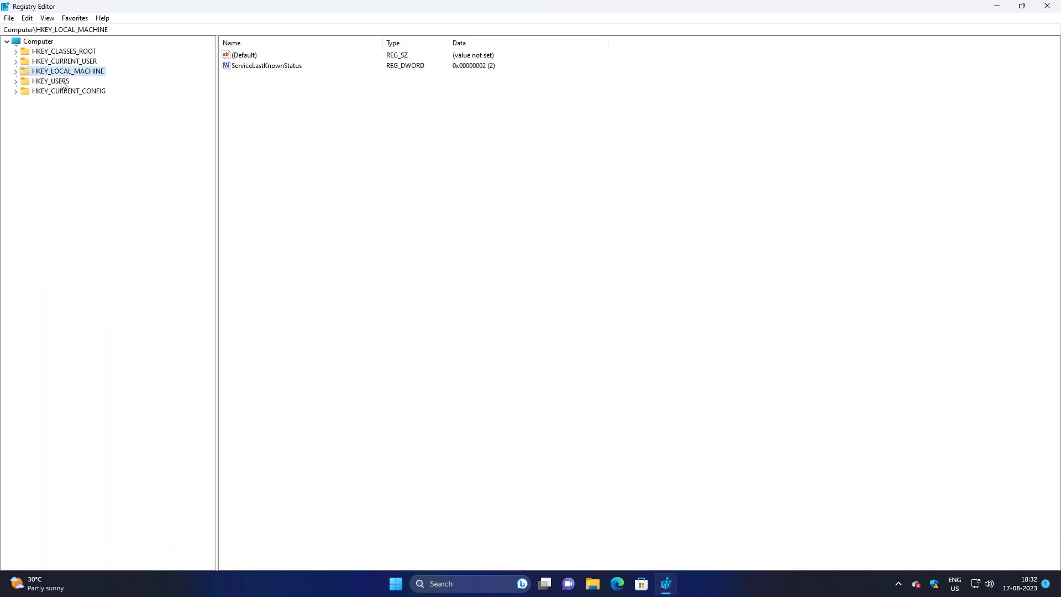
left_click(82, 62)
left_click(16, 61)
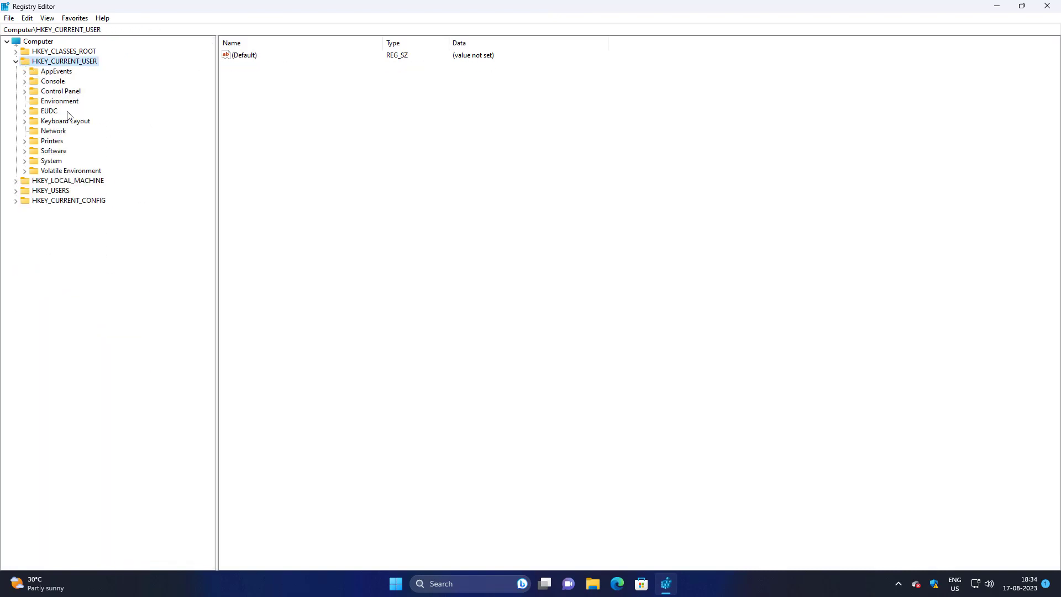
left_click(58, 152)
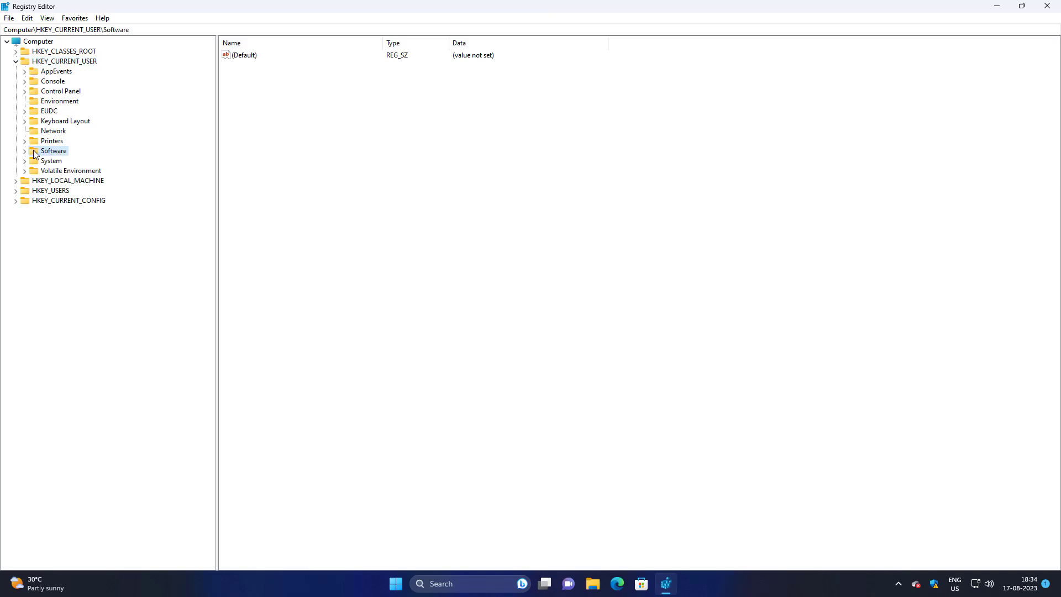
left_click(24, 151)
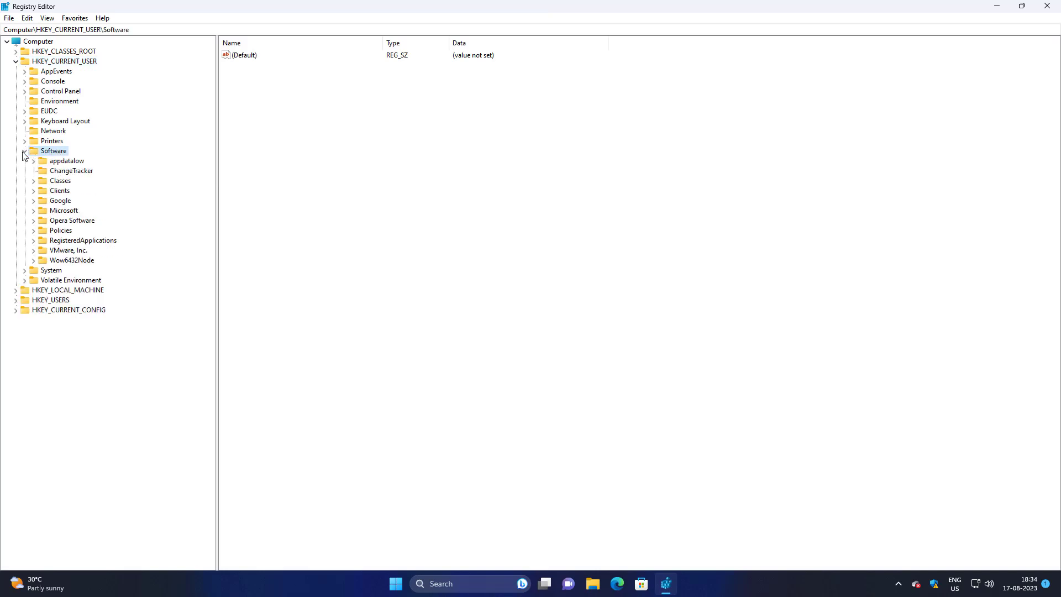
left_click(88, 221)
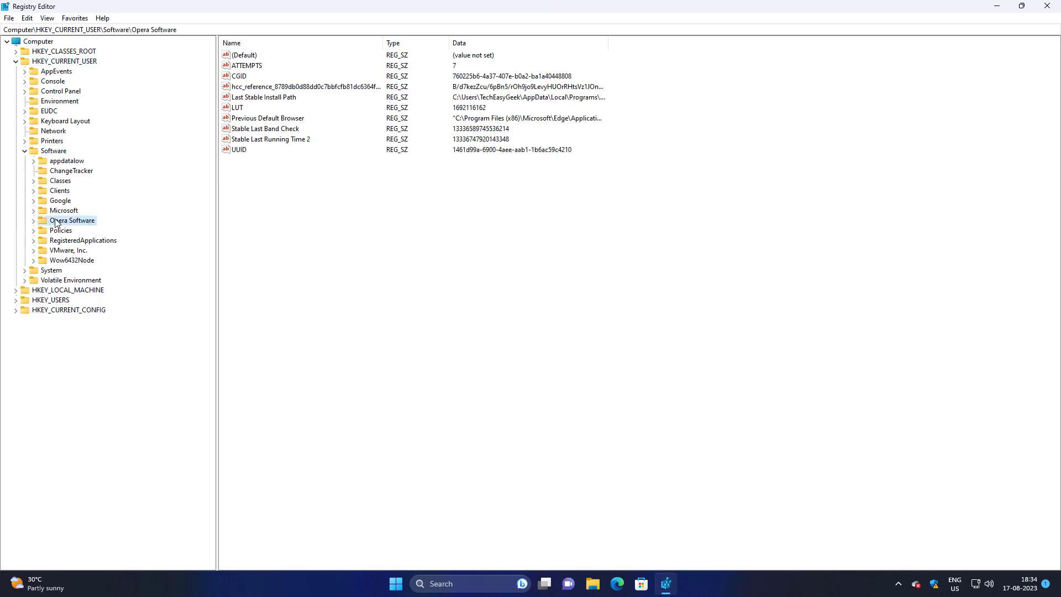
right_click(93, 223)
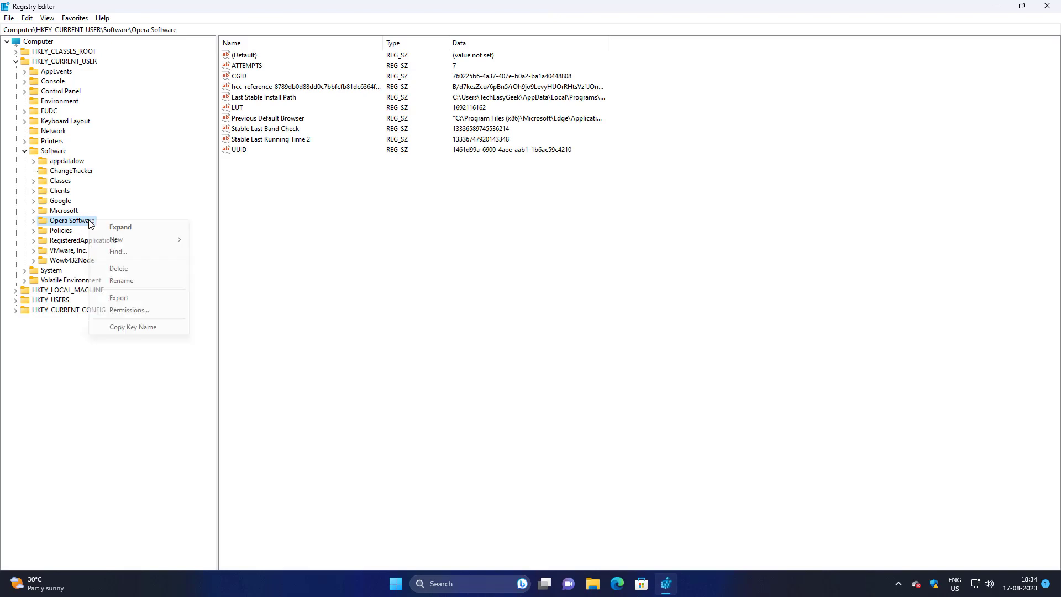
left_click(126, 272)
left_click(597, 294)
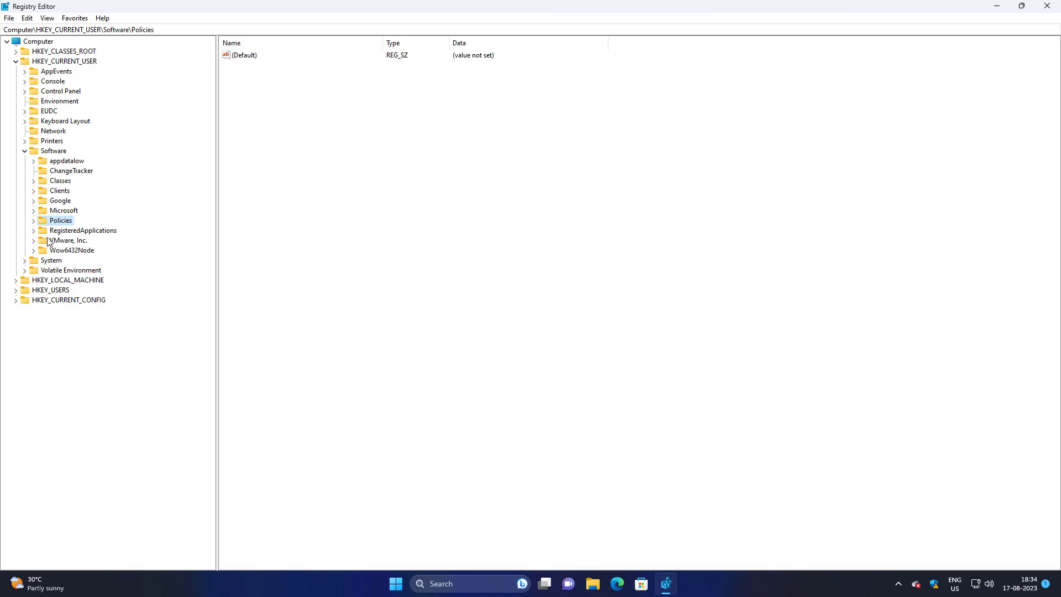
Expand HKEY_CURRENT_USER\Software\Microsoft\Windows\CurrentVersion in the registry tree.
left_click(61, 210)
left_click(34, 210)
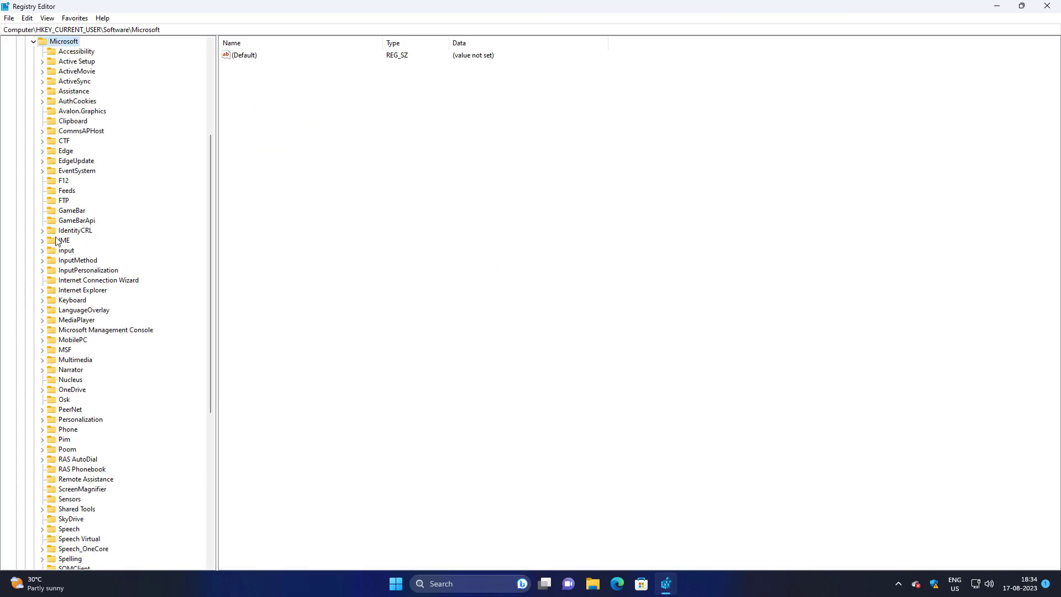
left_click(73, 291)
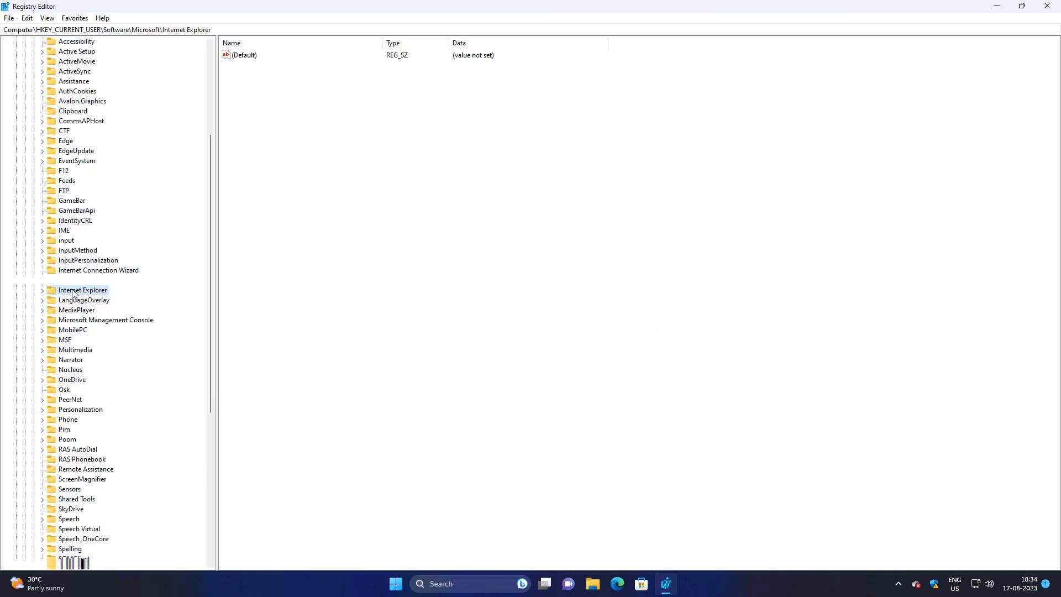
key("w")
scroll(113, 386, "down", 6)
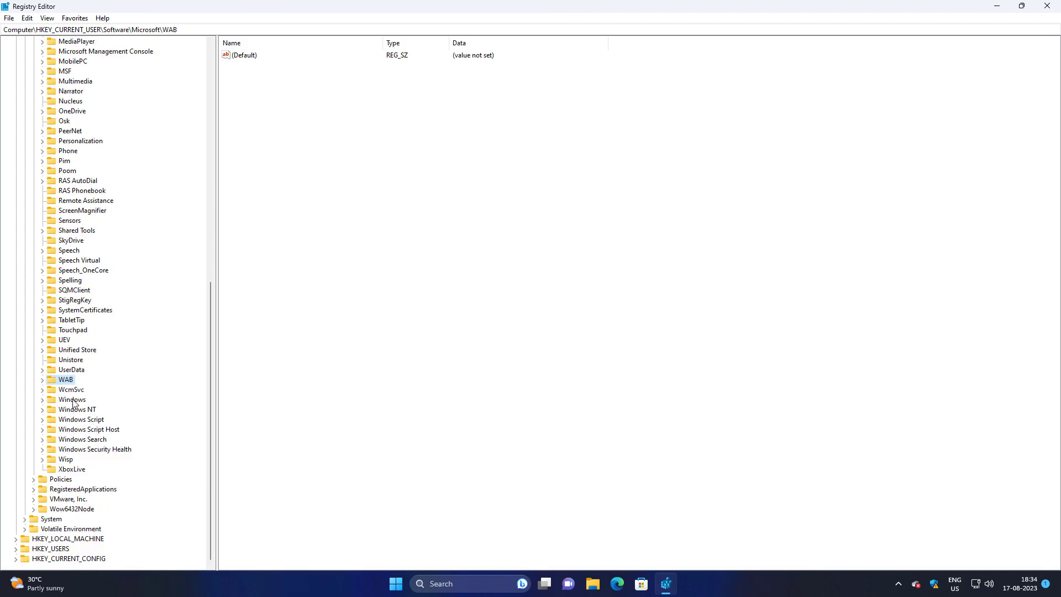
left_click(72, 399)
left_click(43, 400)
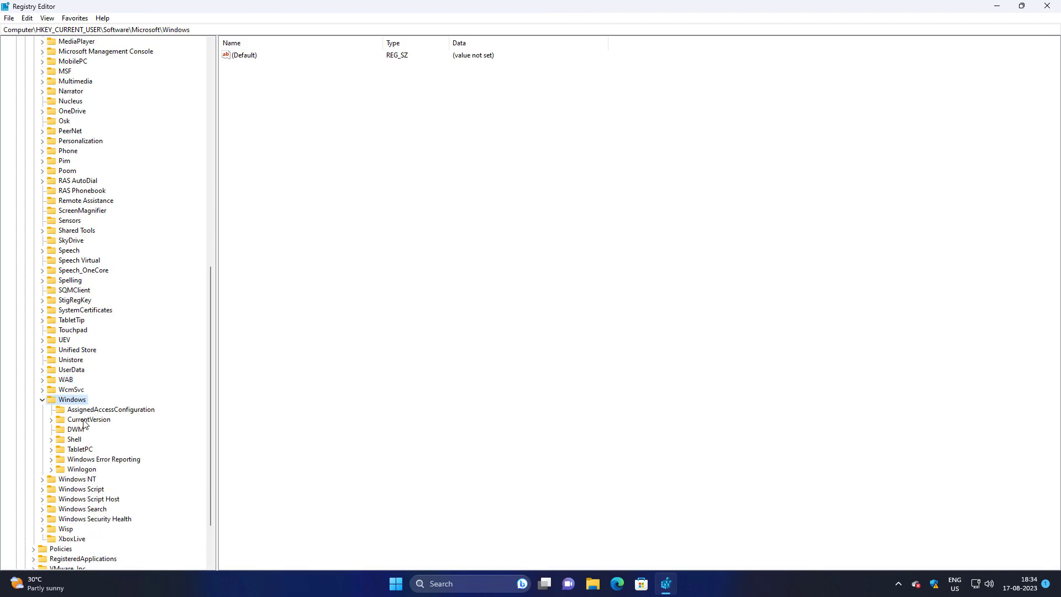
left_click(85, 420)
left_click(51, 419)
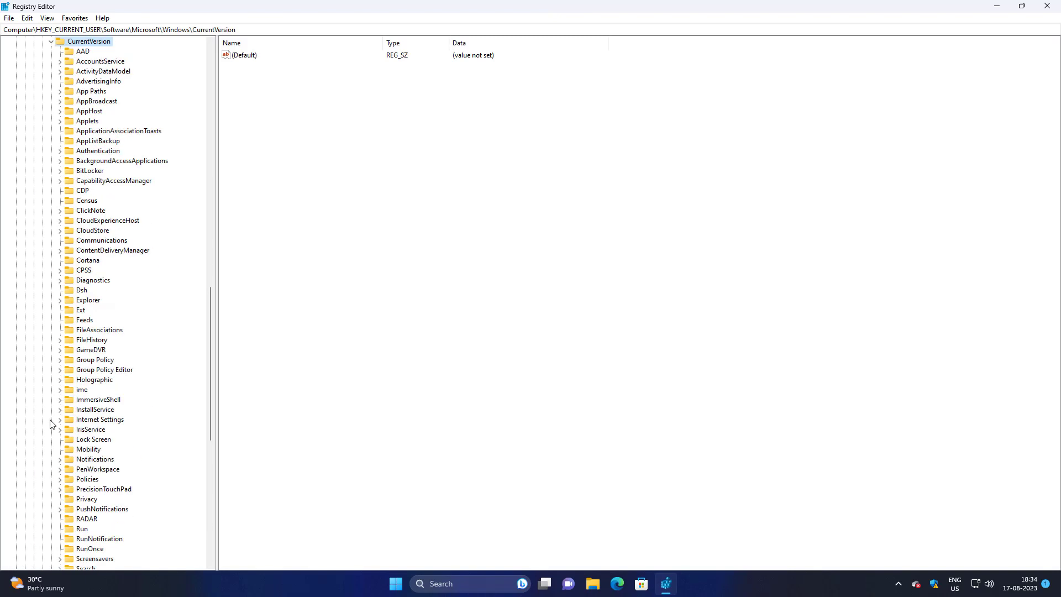
Look through the CurrentVersion subkeys, starting at Group Policy, for Opera leftovers.
left_click(87, 362)
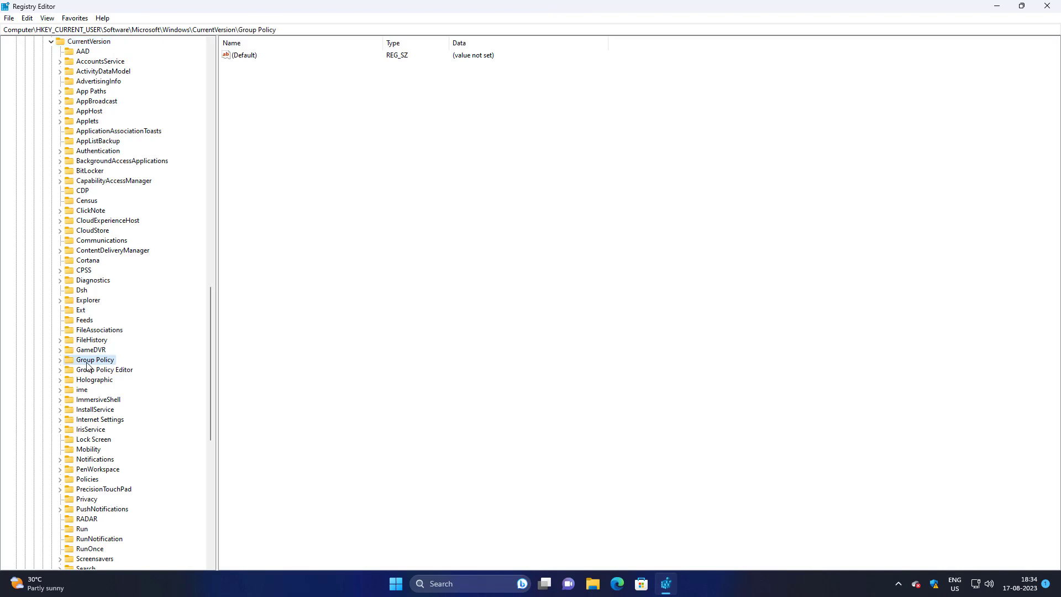
type("on")
scroll(114, 404, "down", 9)
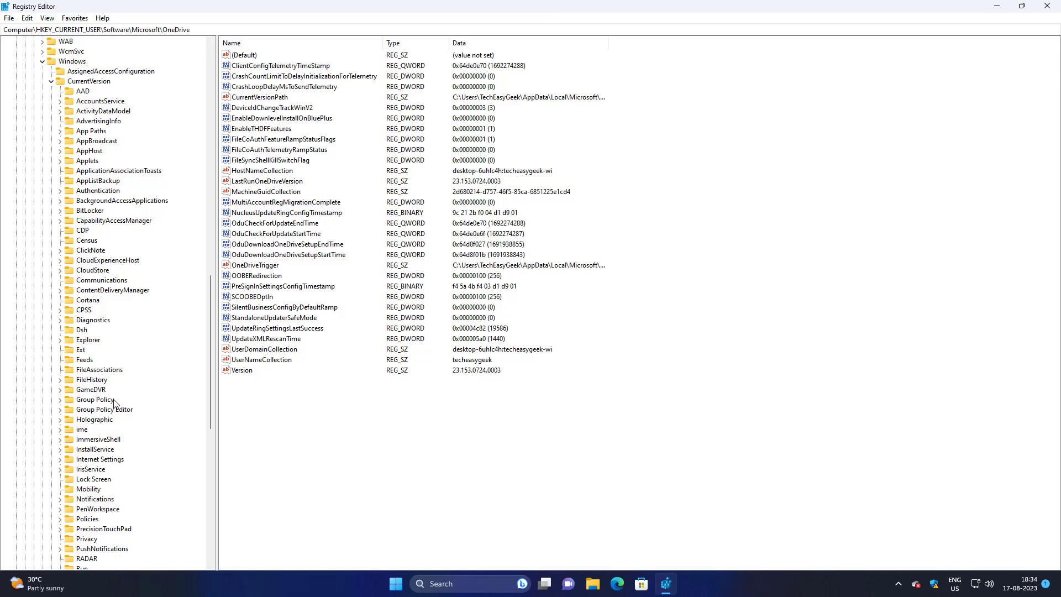
scroll(114, 401, "down", 10)
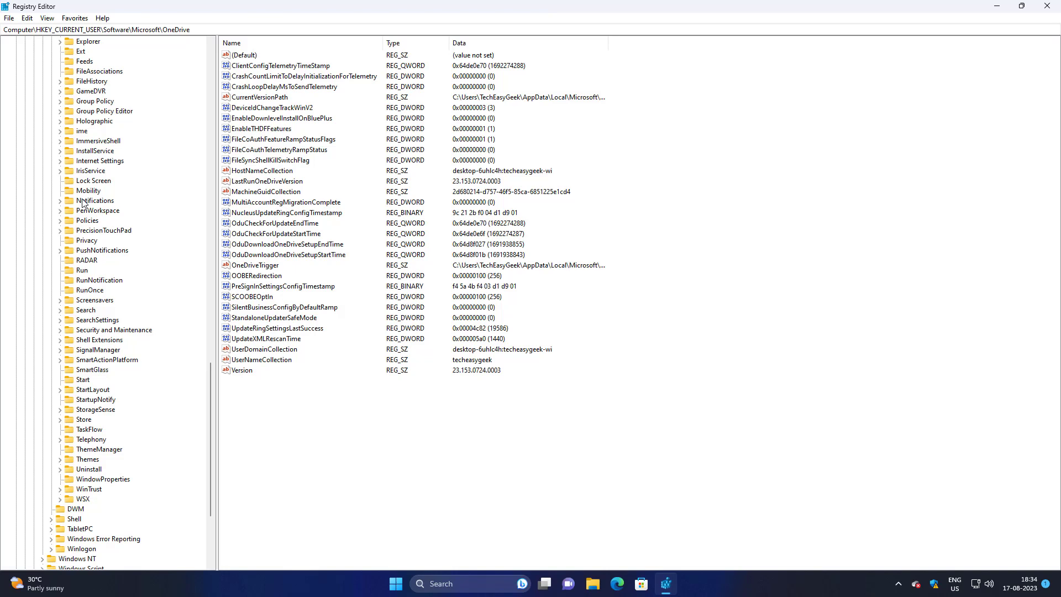
scroll(83, 202, "up", 20)
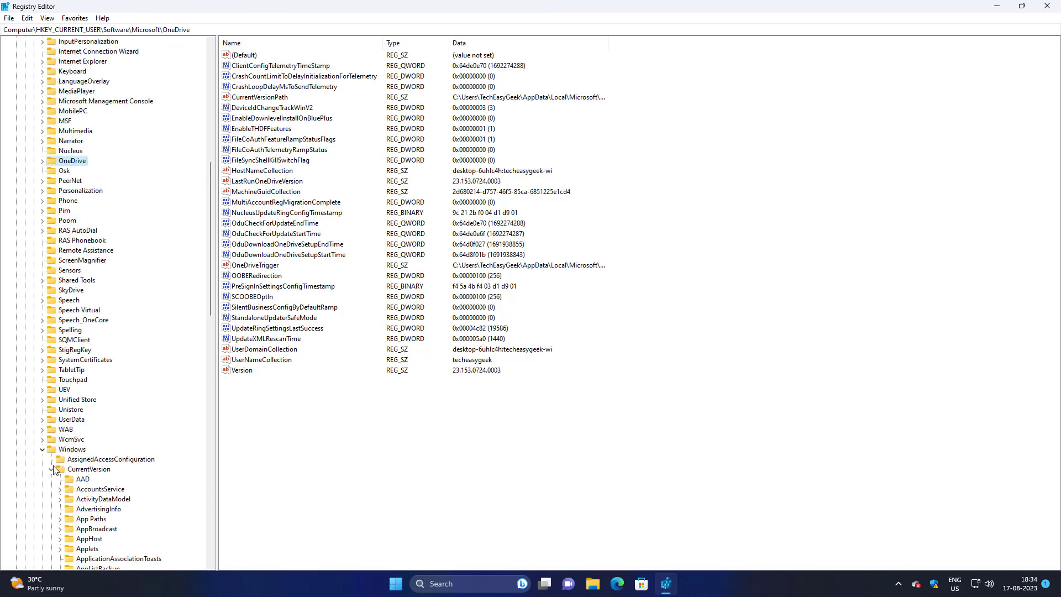
Collapse the CurrentVersion, Windows, Microsoft and Software keys.
left_click(51, 469)
left_click(42, 448)
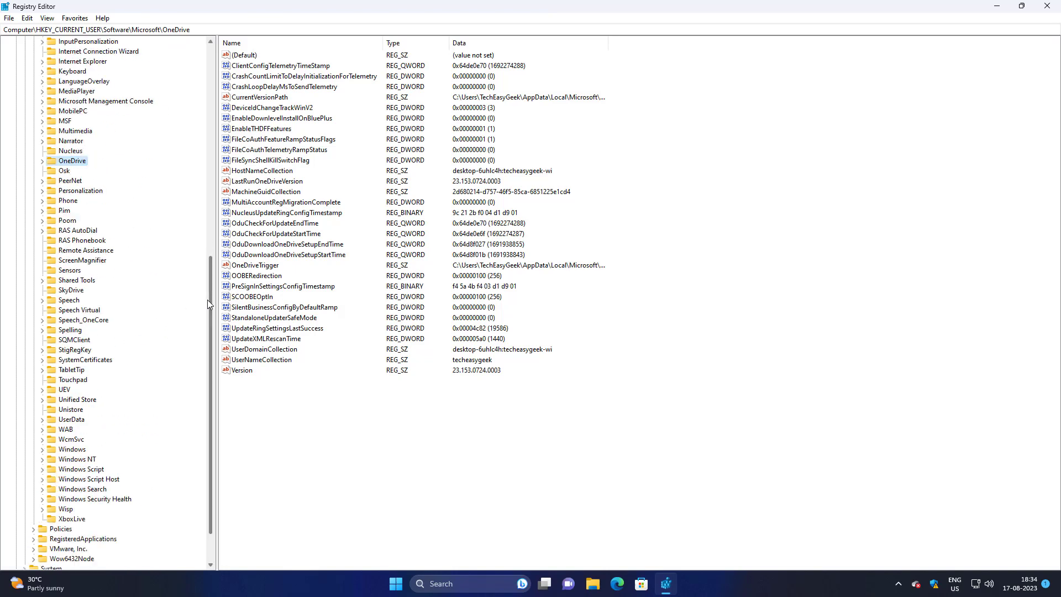
left_click_drag(207, 299, 208, 90)
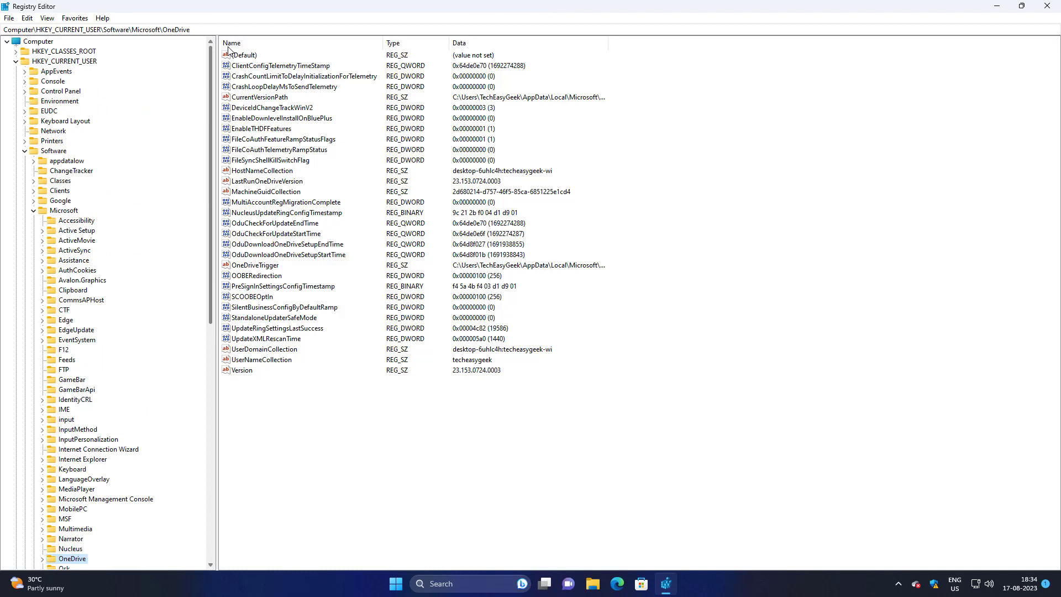
left_click(34, 211)
left_click(24, 151)
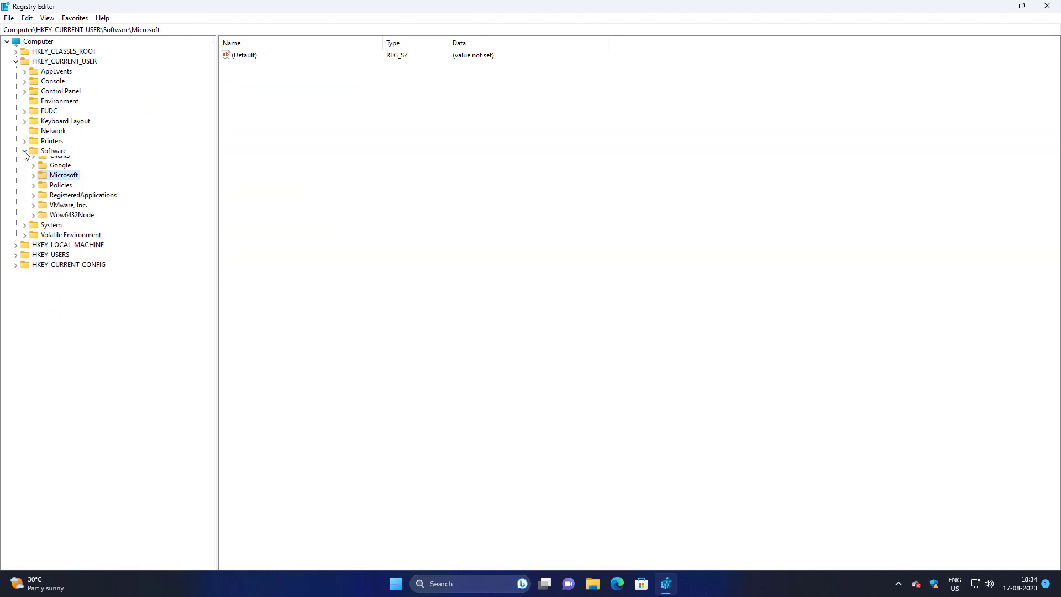
Collapse HKEY_CURRENT_USER, leaving only the five top-level hives listed.
left_click(16, 62)
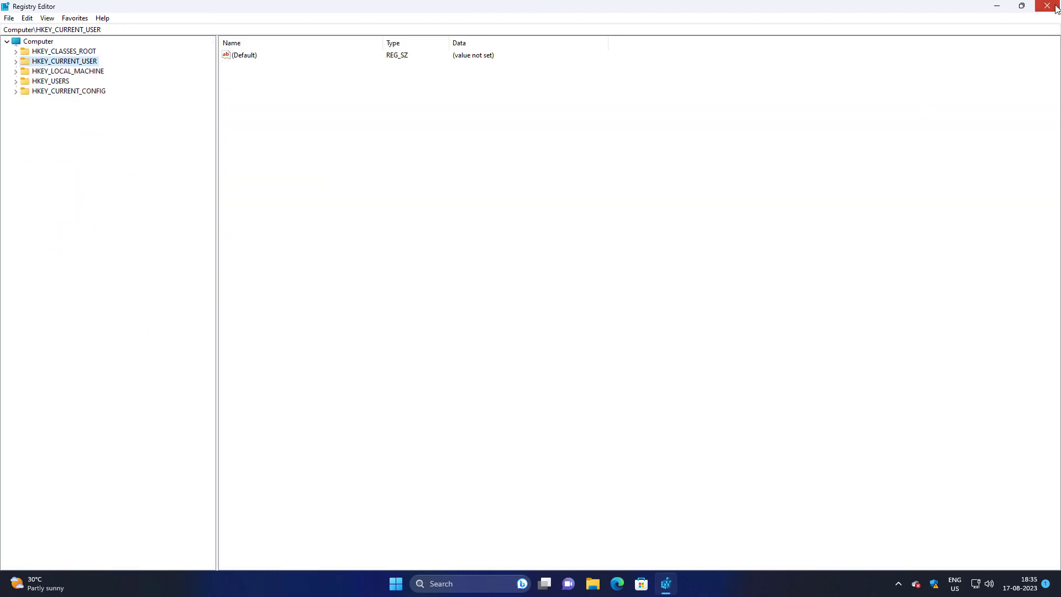